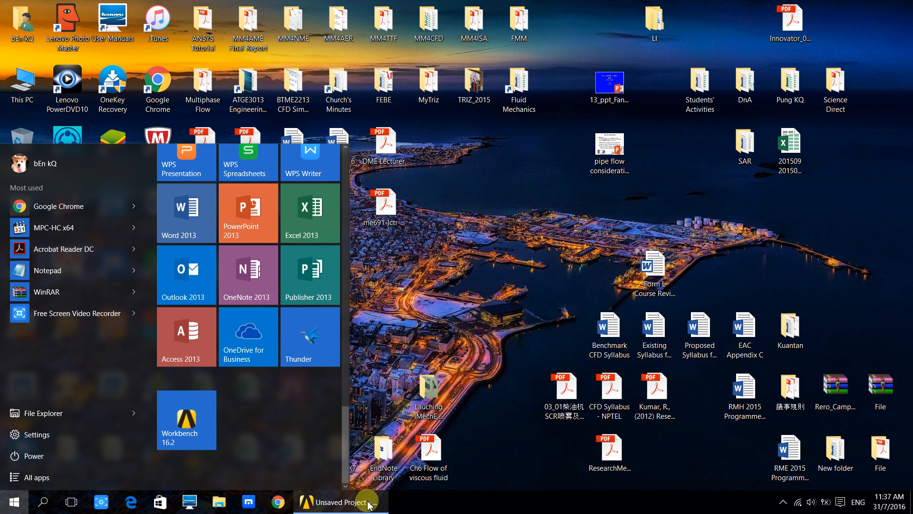
- In Workbench, add a Fluid Flow (Fluent) analysis system named ABC to the project schematic and open its geometry for editing in DesignModeler
click(342, 497)
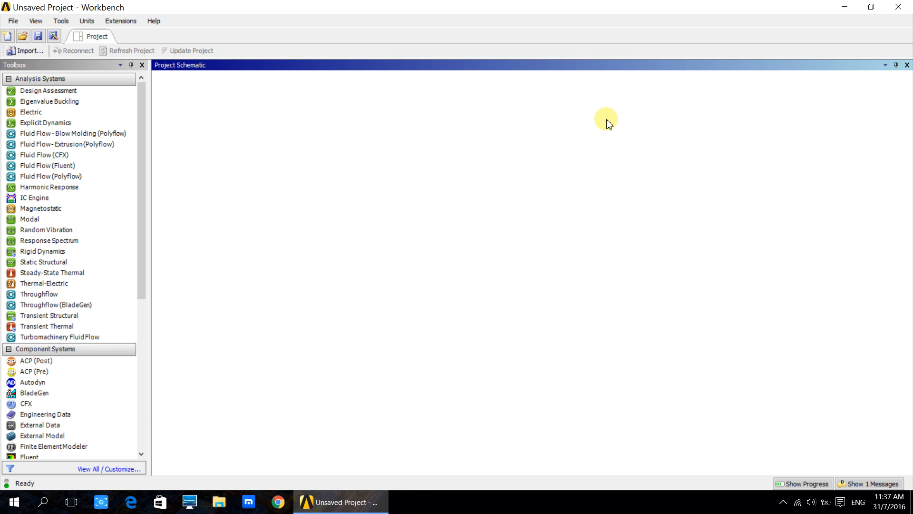
click(39, 166)
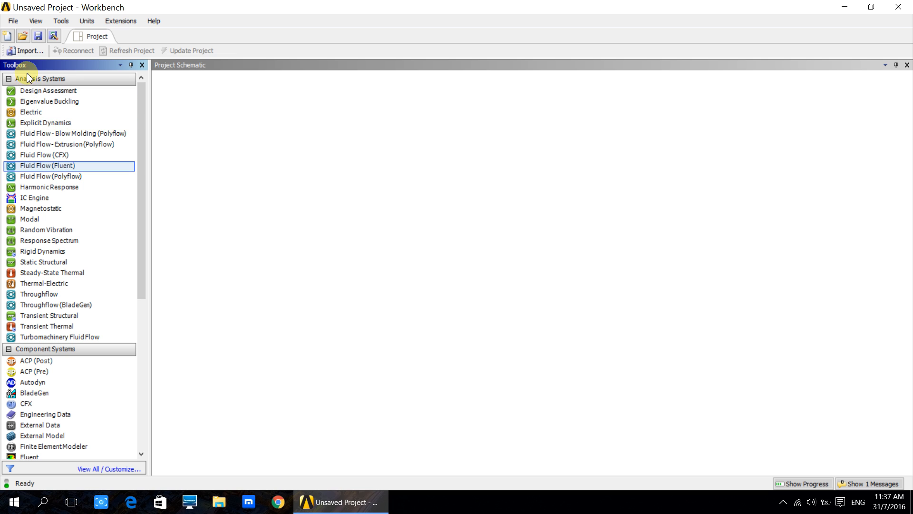
drag(40, 172, 243, 122)
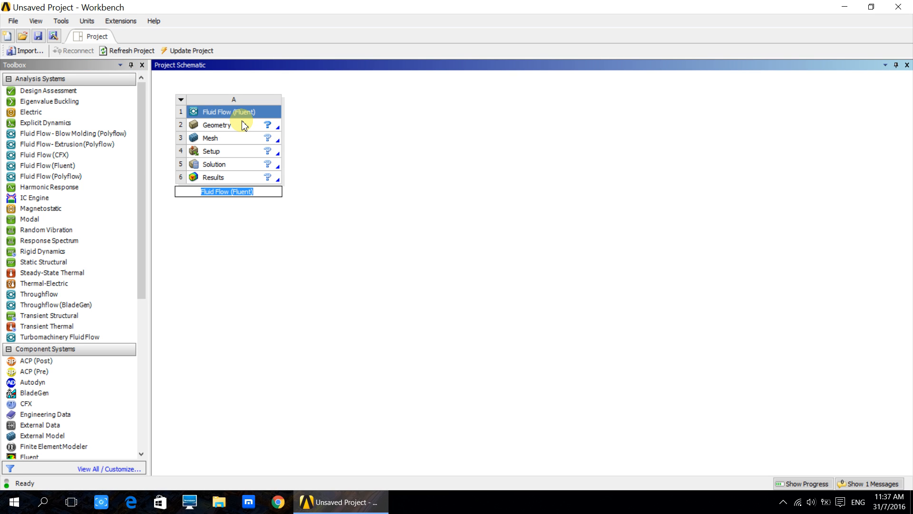
text(ABC)
click(242, 122)
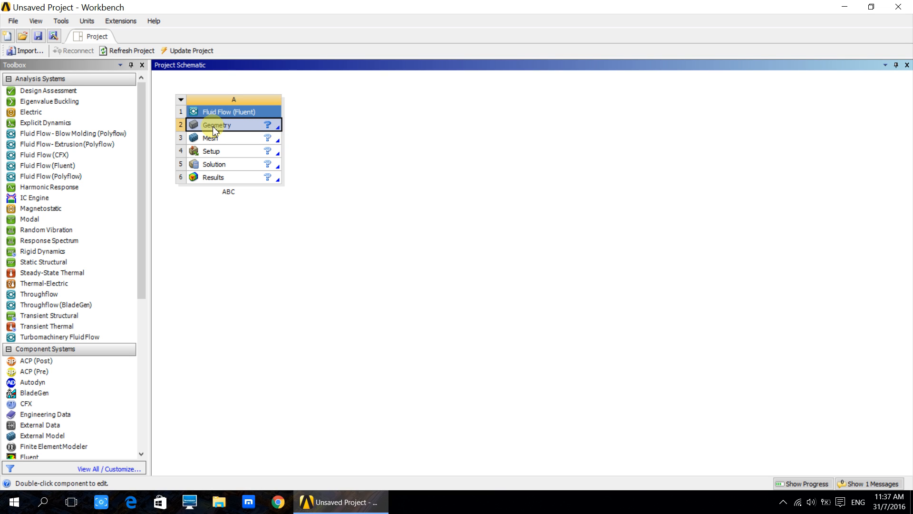
double_click(244, 131)
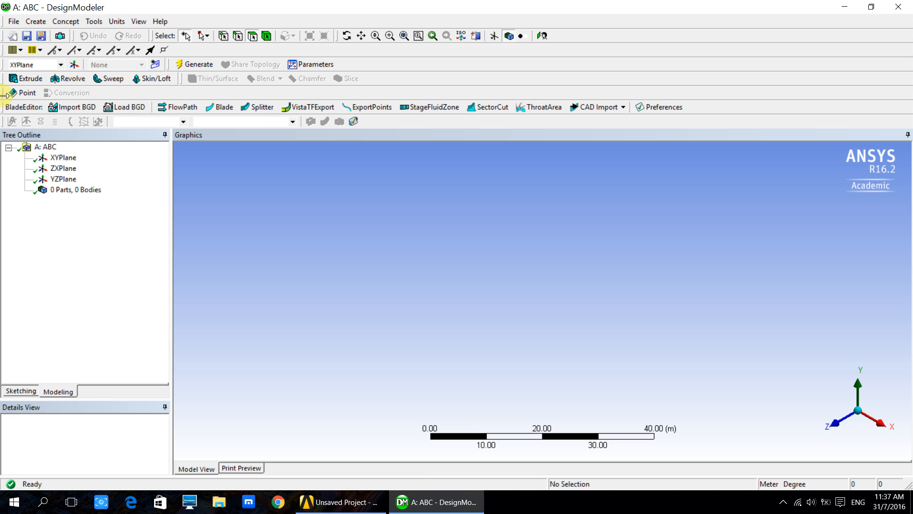
- Rearrange the DesignModeler toolbars into fewer rows by moving the feature, thin/blend and BladeEditor groups beside the others
drag(3, 78, 173, 45)
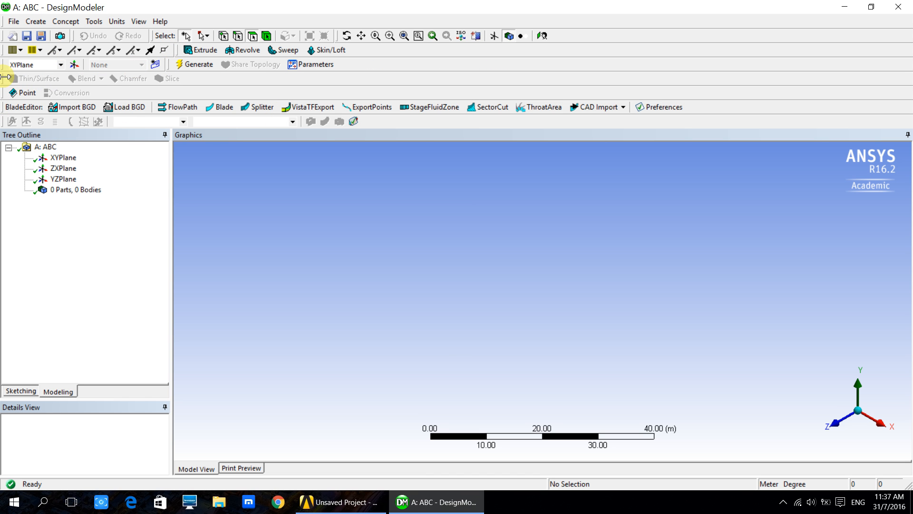
drag(162, 75, 351, 63)
drag(4, 89, 100, 77)
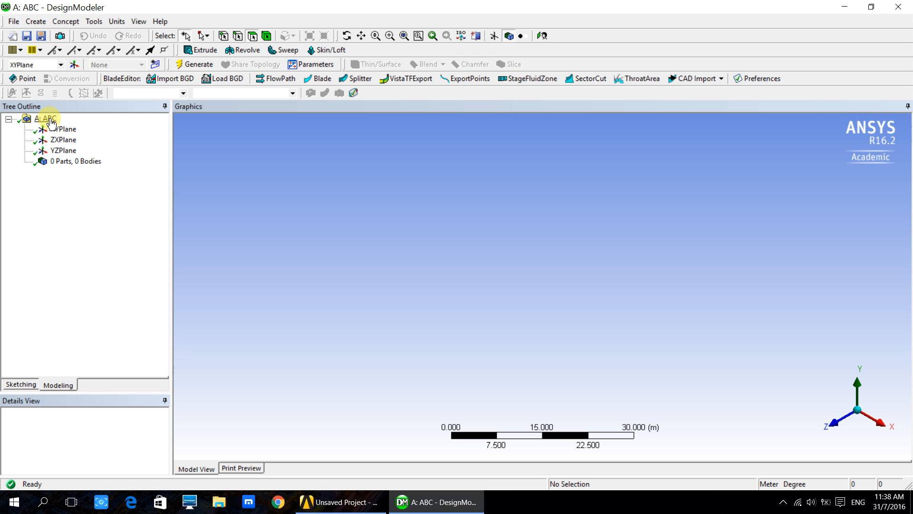
- Examine the axis orientation of the XY, ZX and YZ planes one after another
click(65, 130)
click(67, 140)
click(68, 151)
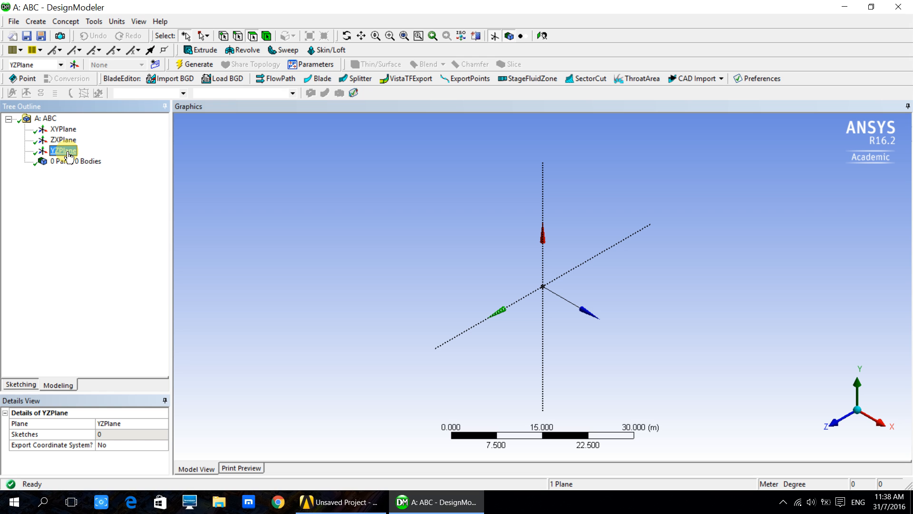
click(67, 141)
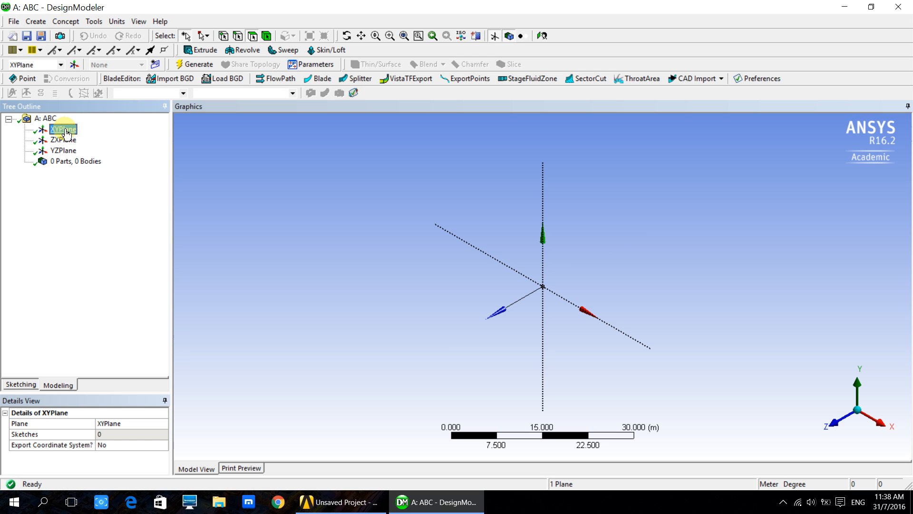
click(63, 129)
click(70, 141)
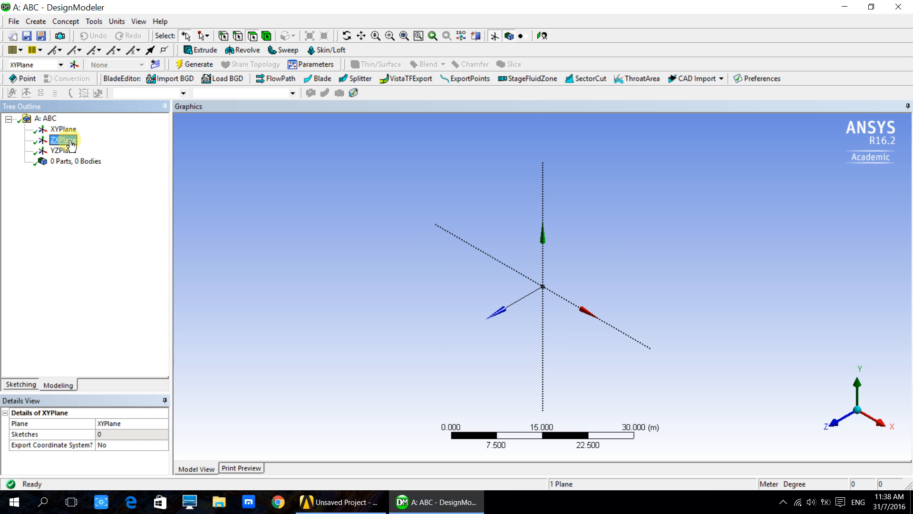
click(70, 151)
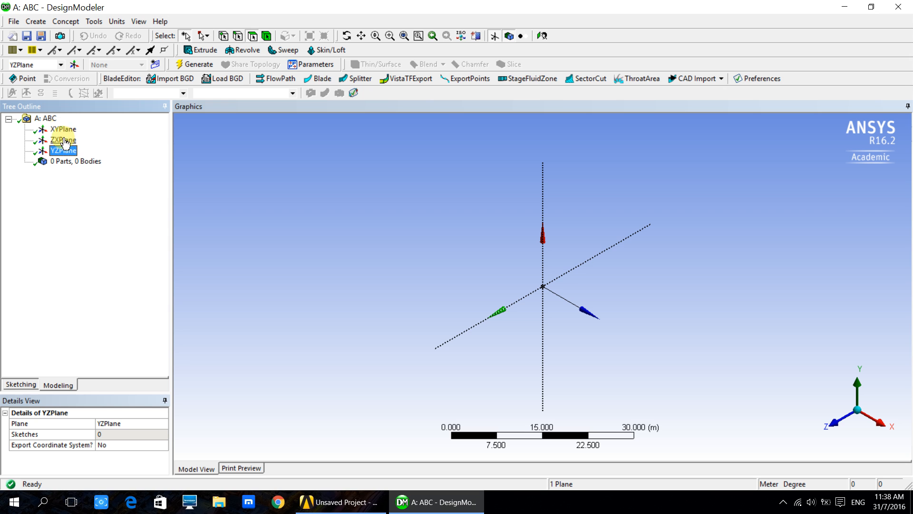
- Make the XYPlane the active plane and enter sketching mode on it
click(61, 132)
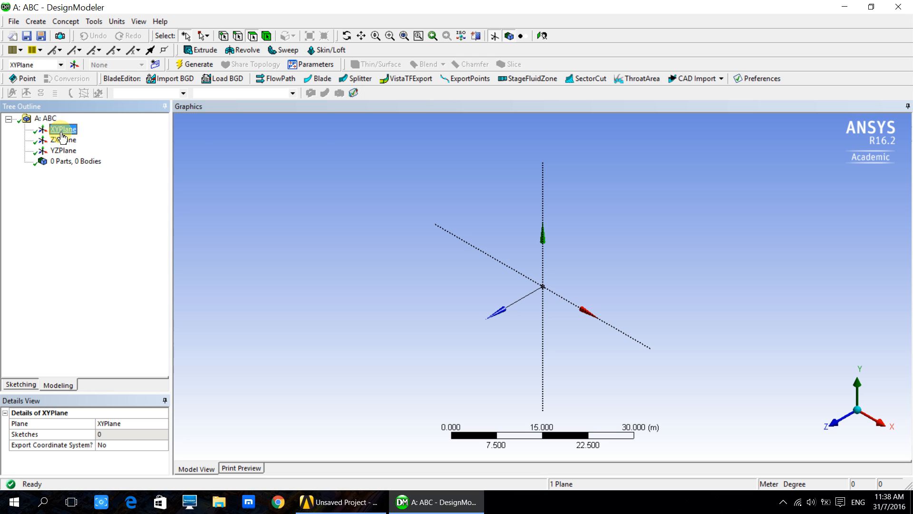
click(542, 38)
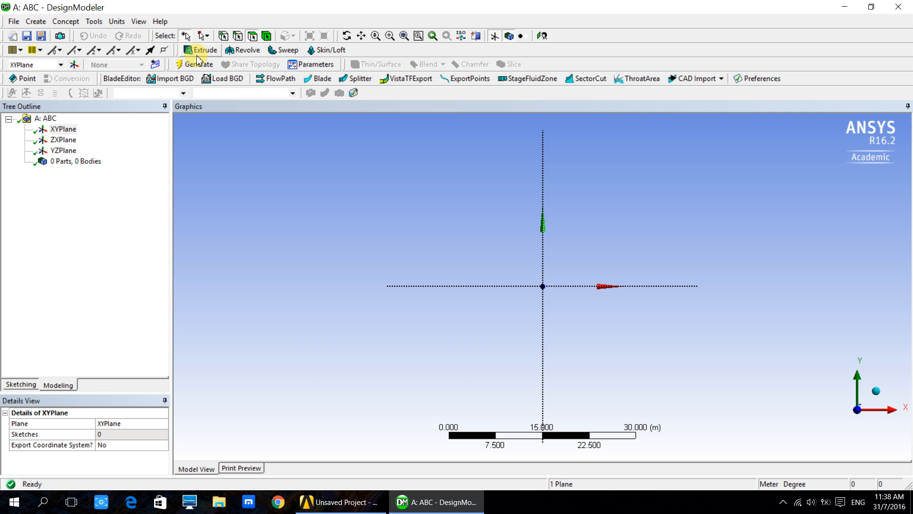
click(21, 385)
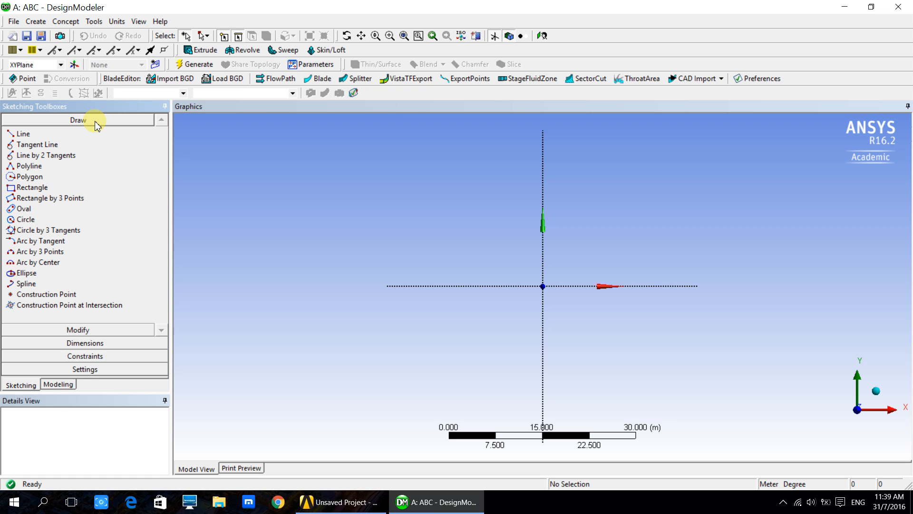
click(100, 331)
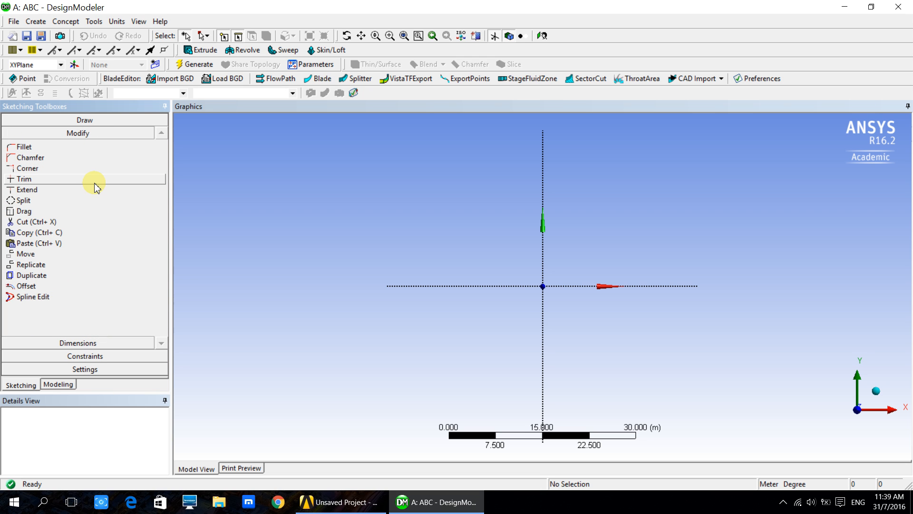
click(91, 343)
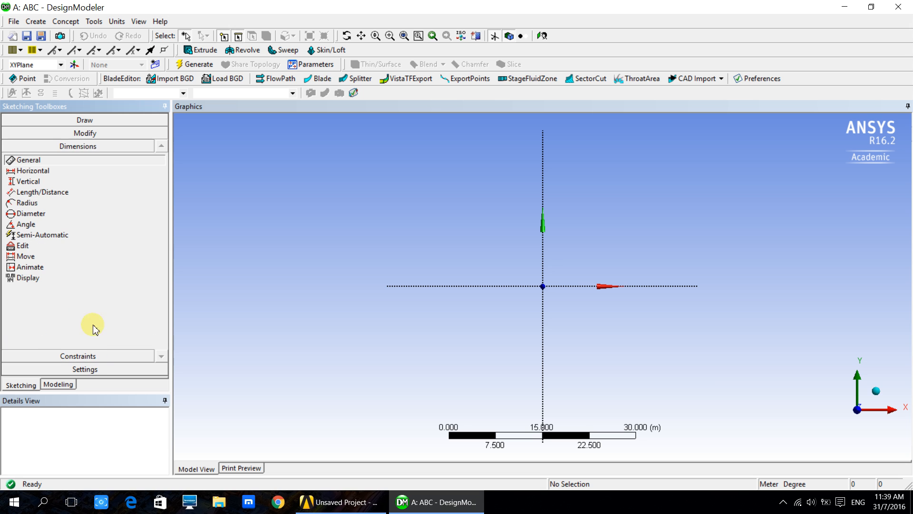
click(71, 355)
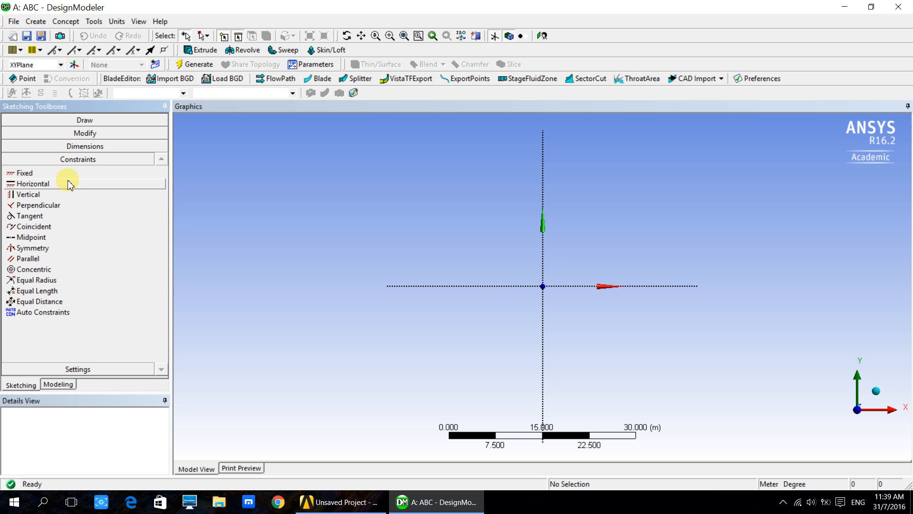
click(109, 121)
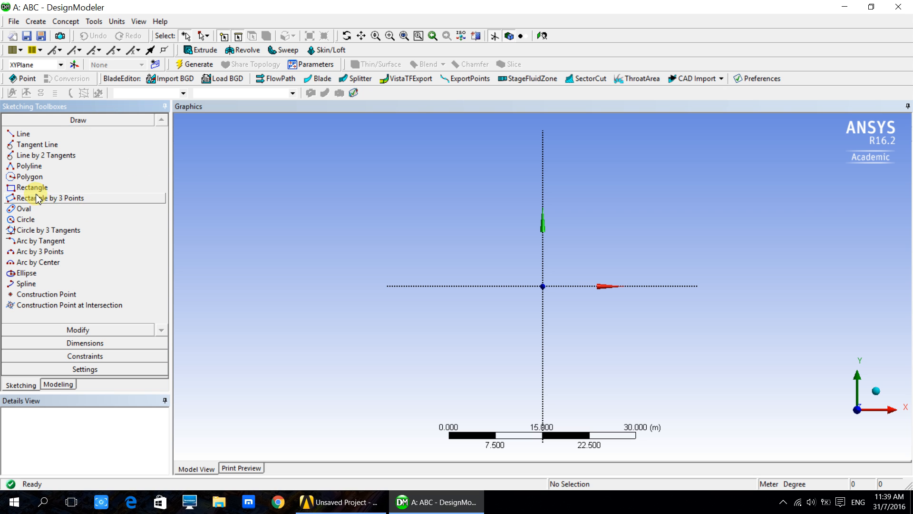
- Sketch a rectangle on the XY plane in the first quadrant, with its lower-left corner slightly off the origin
click(31, 187)
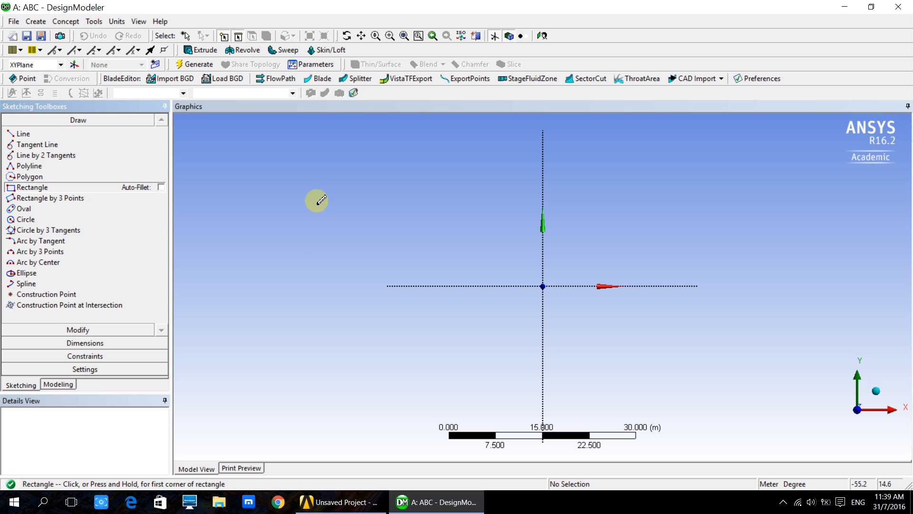
click(553, 270)
click(772, 142)
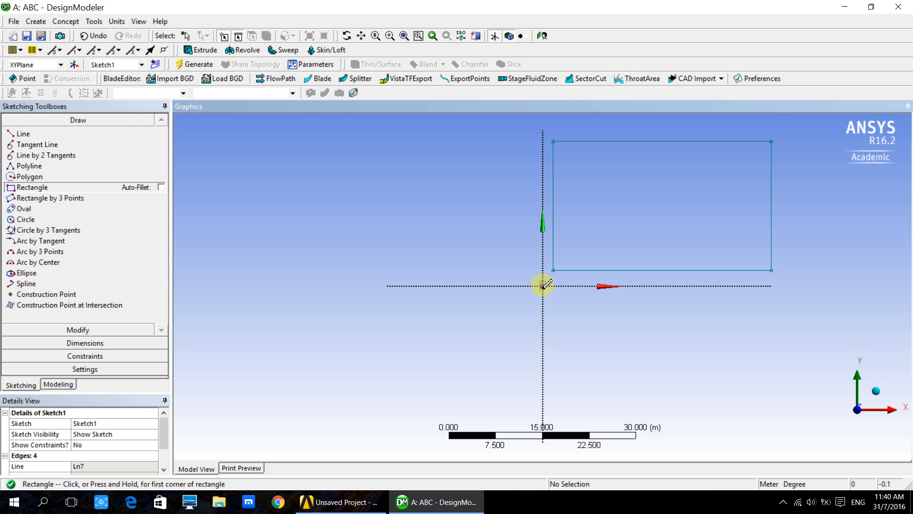
- Apply Coincident constraints between the rectangle's left edge and the Y axis and between its bottom edge and the X axis
click(85, 355)
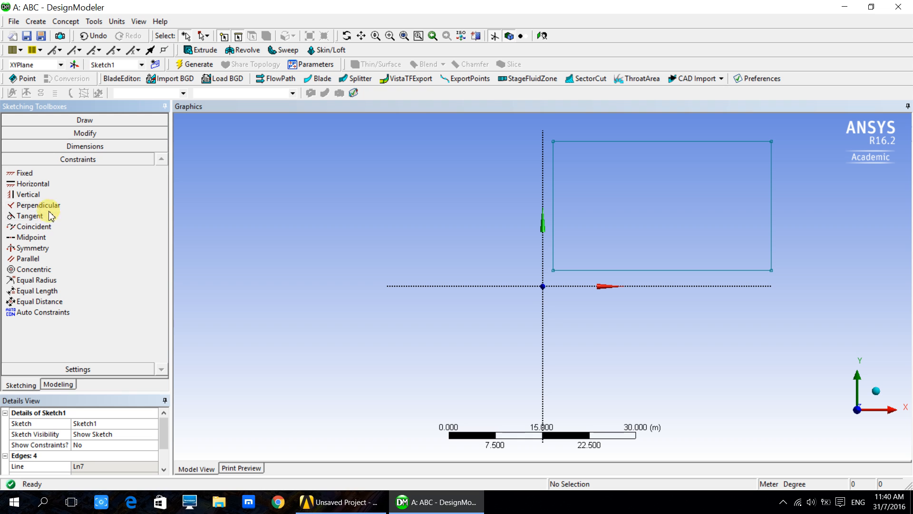
click(51, 227)
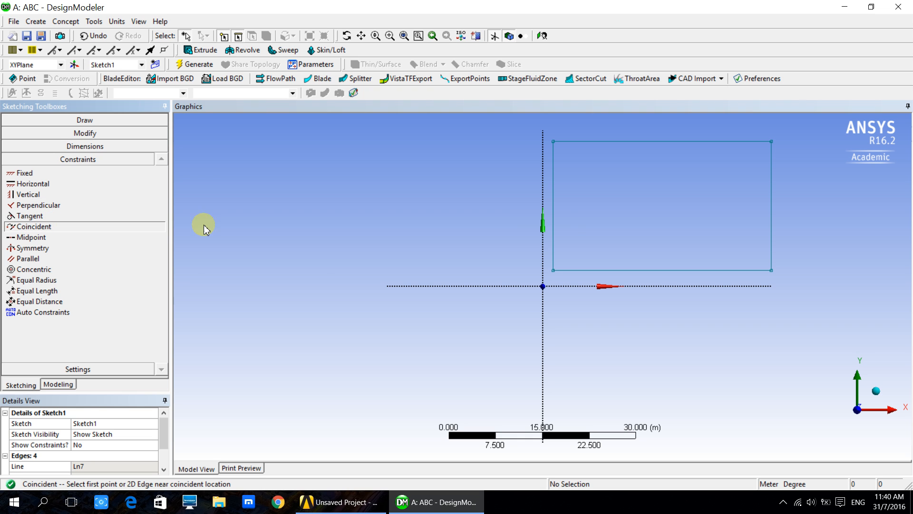
click(555, 215)
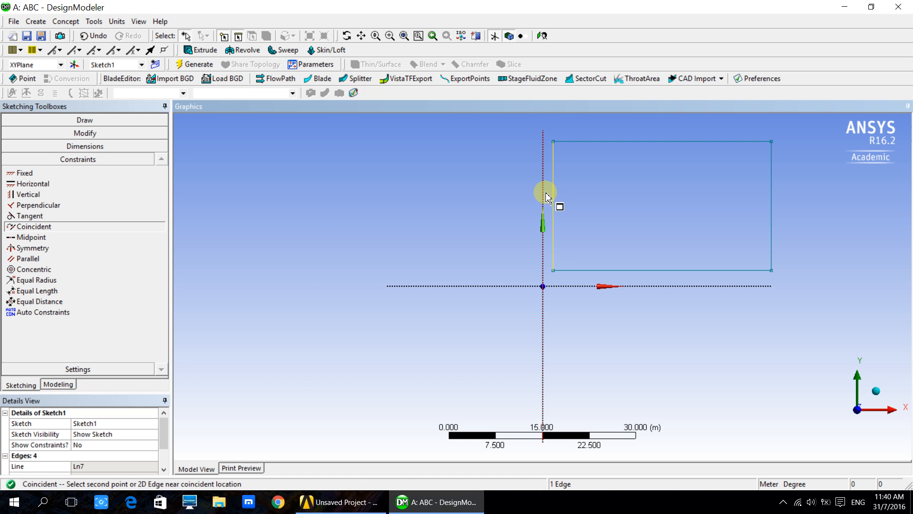
click(543, 193)
click(671, 272)
click(673, 286)
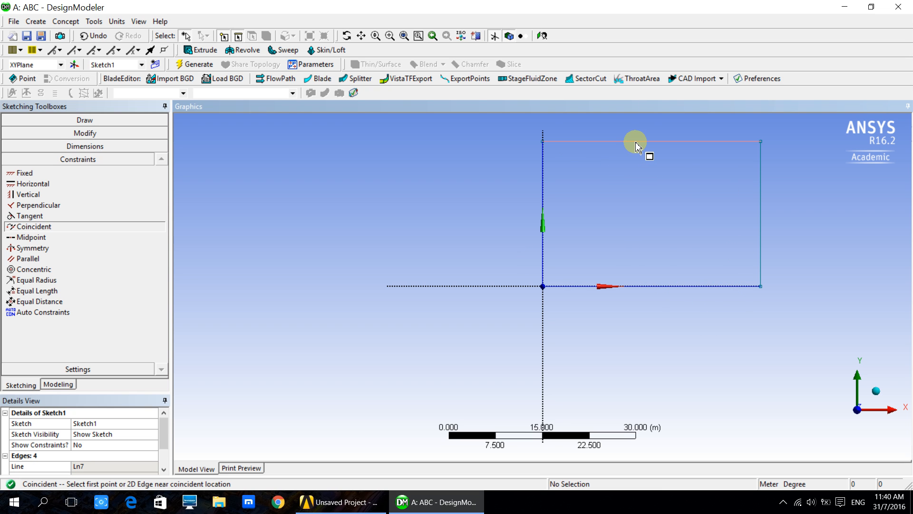
- Set the model's length unit to millimetre
click(118, 24)
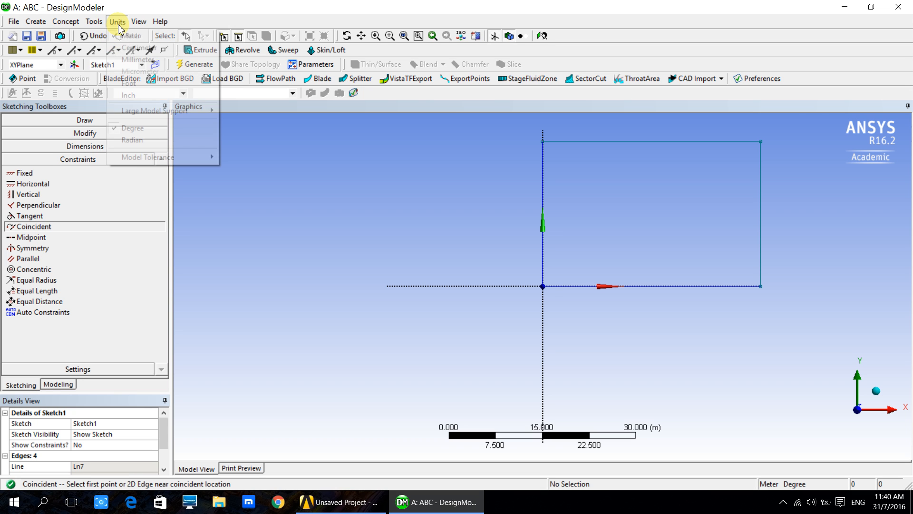
click(127, 60)
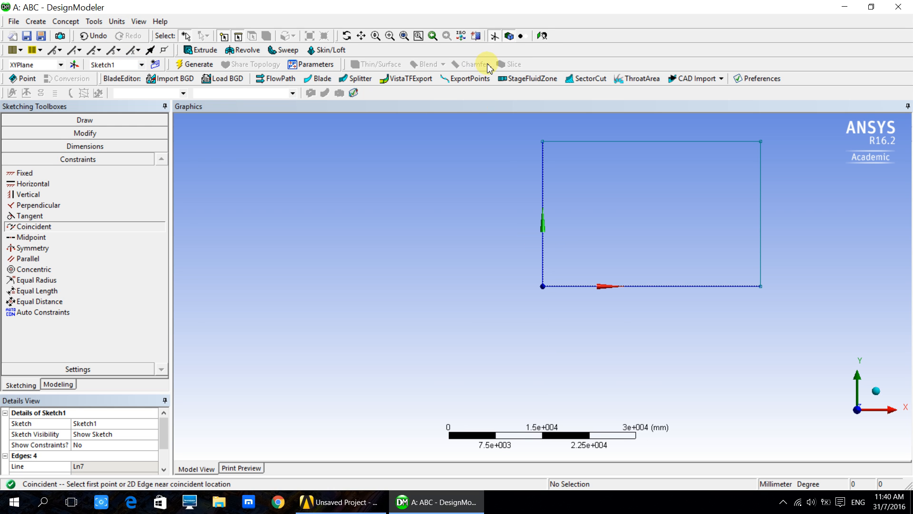
click(542, 36)
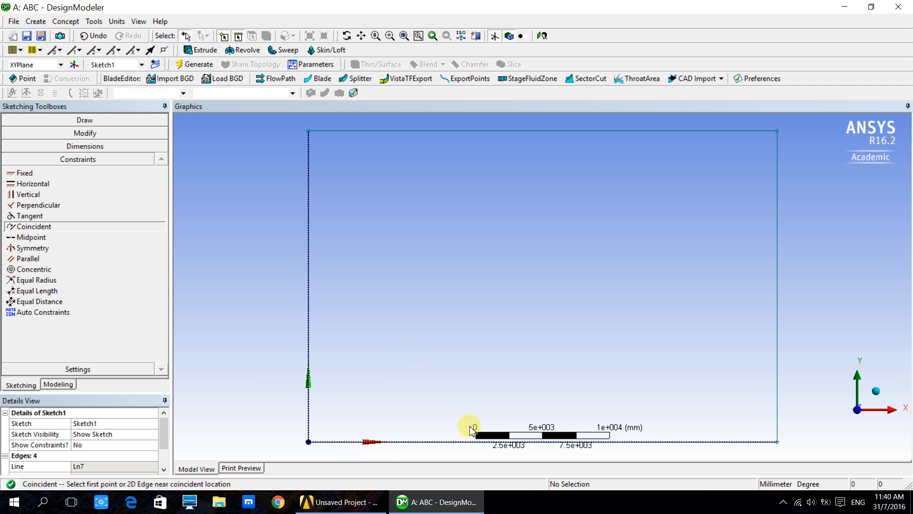
- Add a General dimension to the rectangle's left edge, placed just outside the rectangle
click(135, 148)
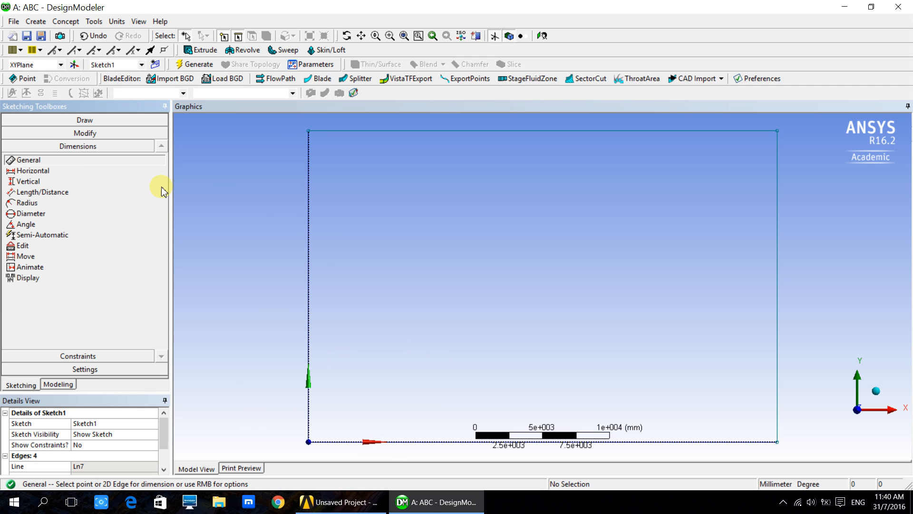
click(309, 247)
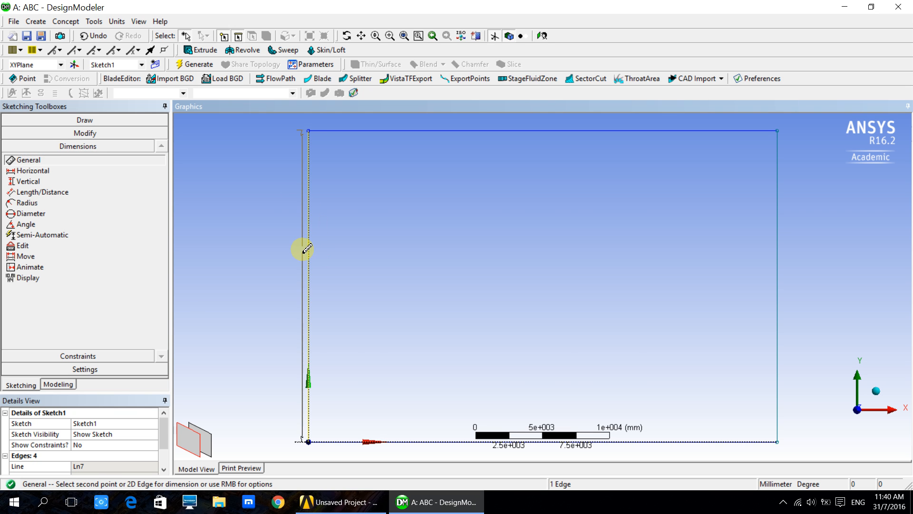
click(301, 249)
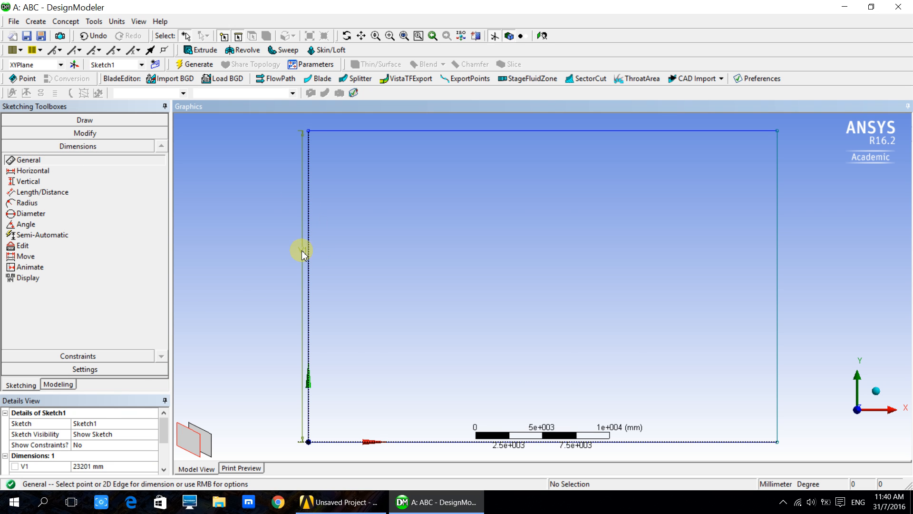
- Enlarge the sketch details area and set the rectangle's vertical dimension to 350 mm
click(94, 400)
drag(93, 392, 92, 345)
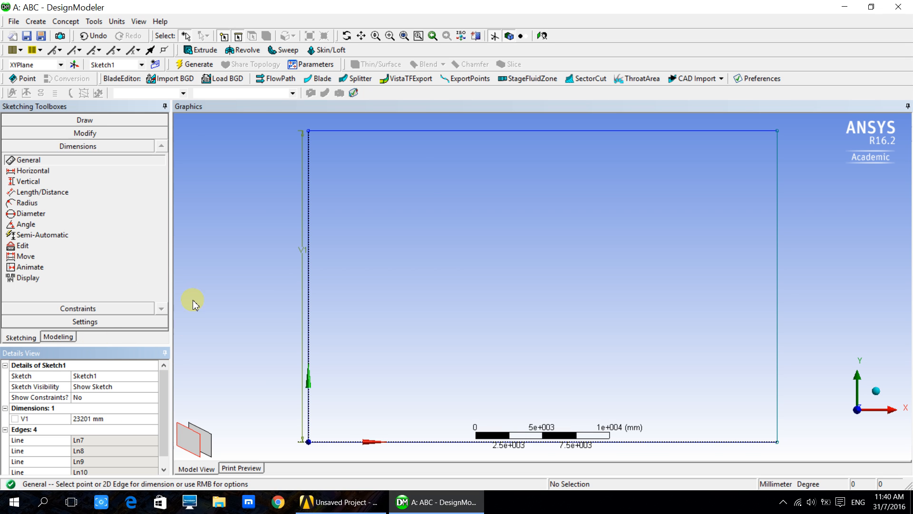
click(51, 418)
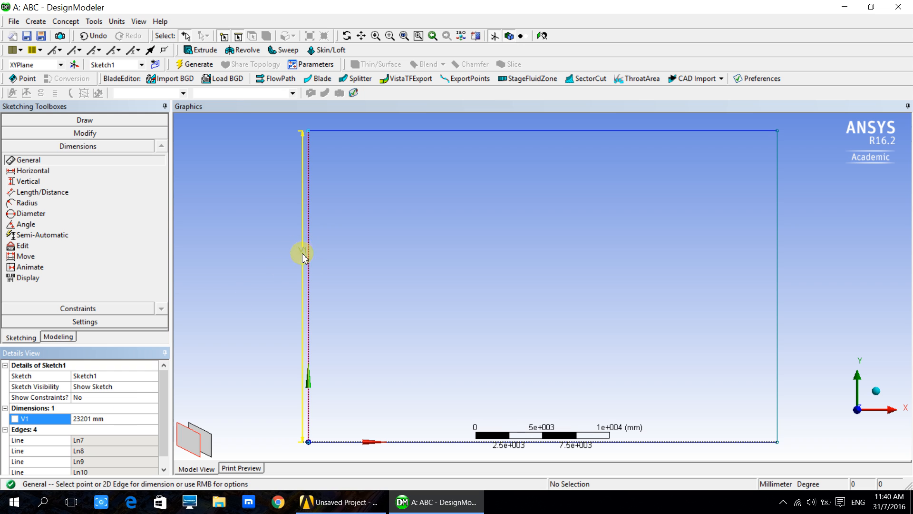
click(102, 419)
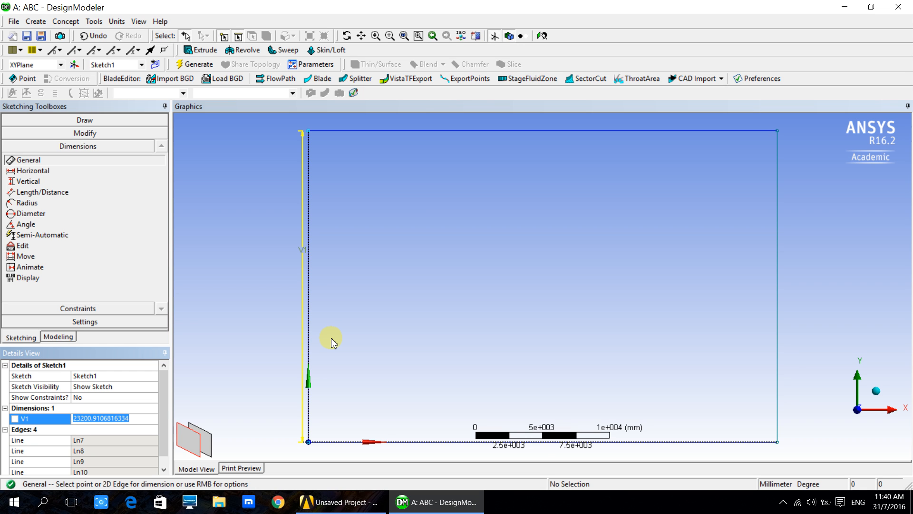
text(350)
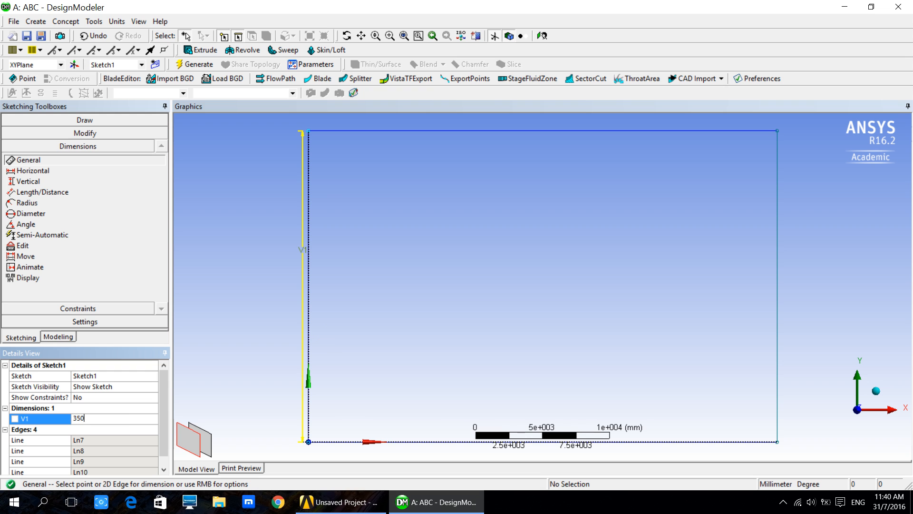
key(Return)
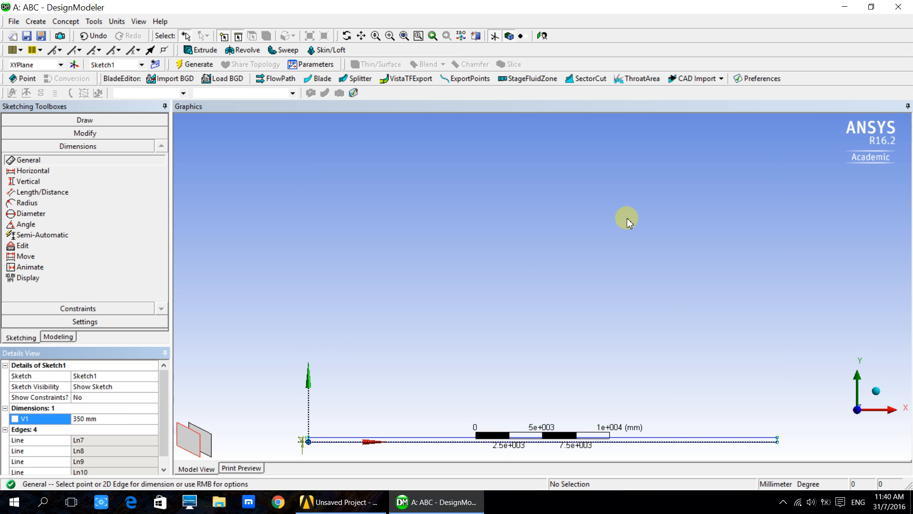
- Add a General dimension to the rectangle's top edge, placed just above it, and set it to 1000 mm
click(542, 36)
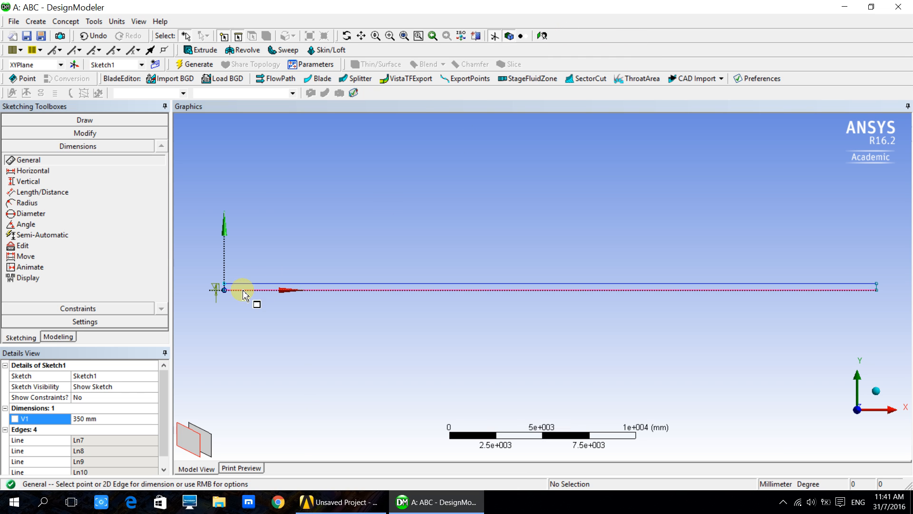
click(310, 284)
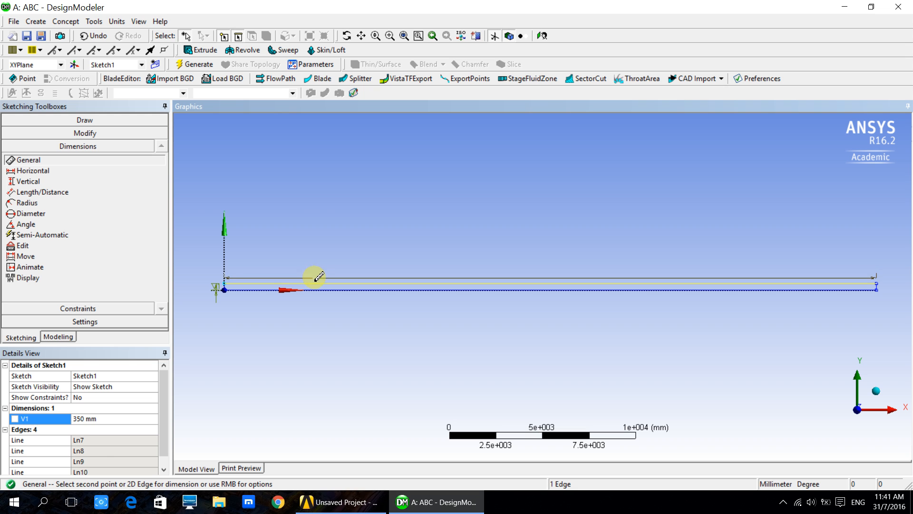
click(319, 276)
click(128, 418)
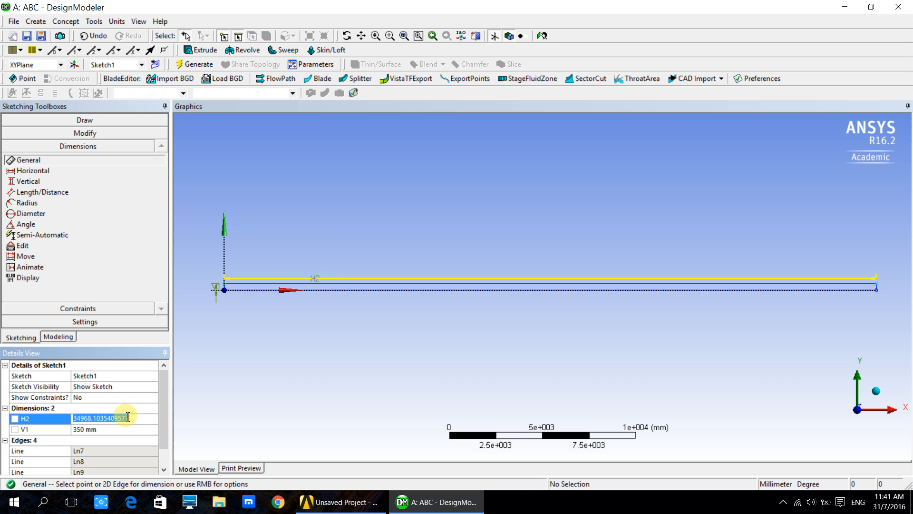
text(1000)
key(Return)
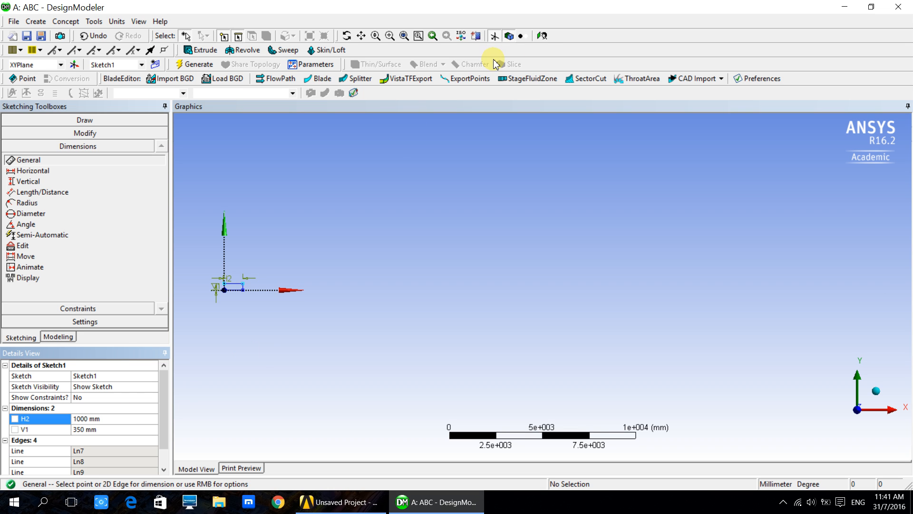
- Move the rectangle's vertical and horizontal dimensions closer to its left and top edges
click(541, 36)
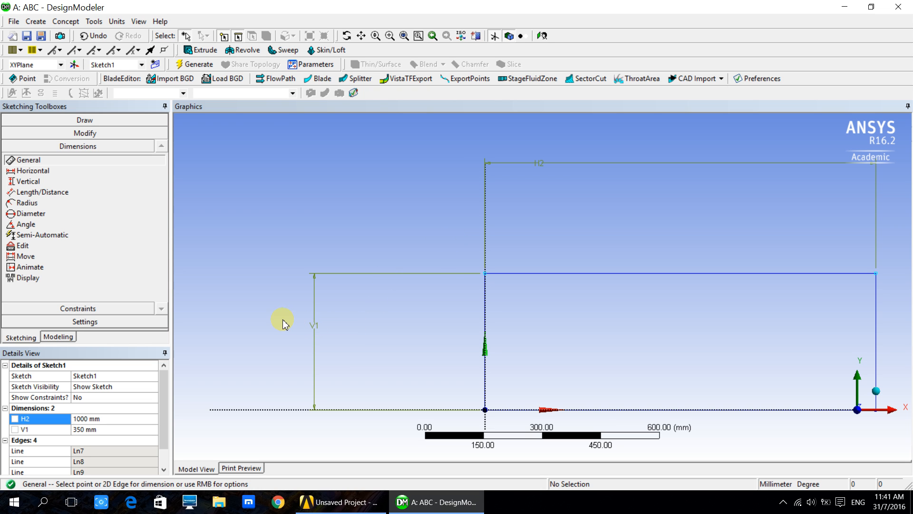
click(25, 257)
click(312, 325)
click(457, 345)
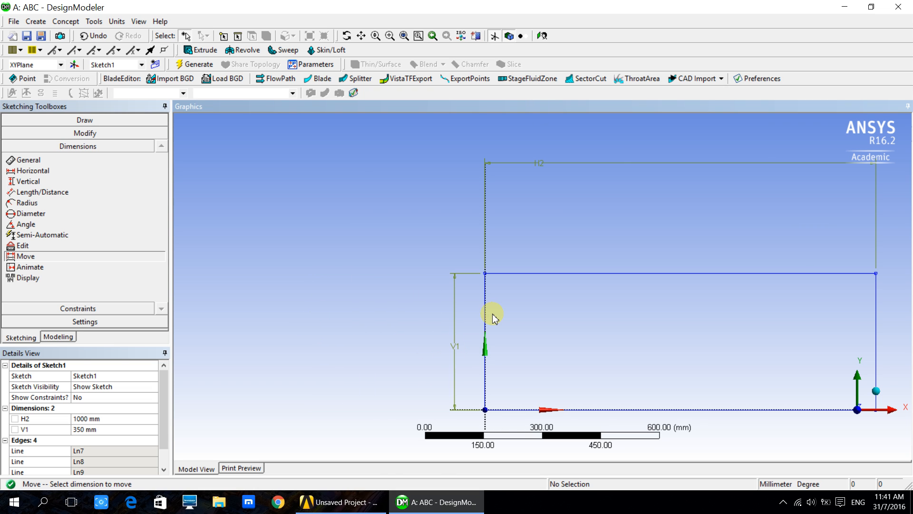
click(540, 164)
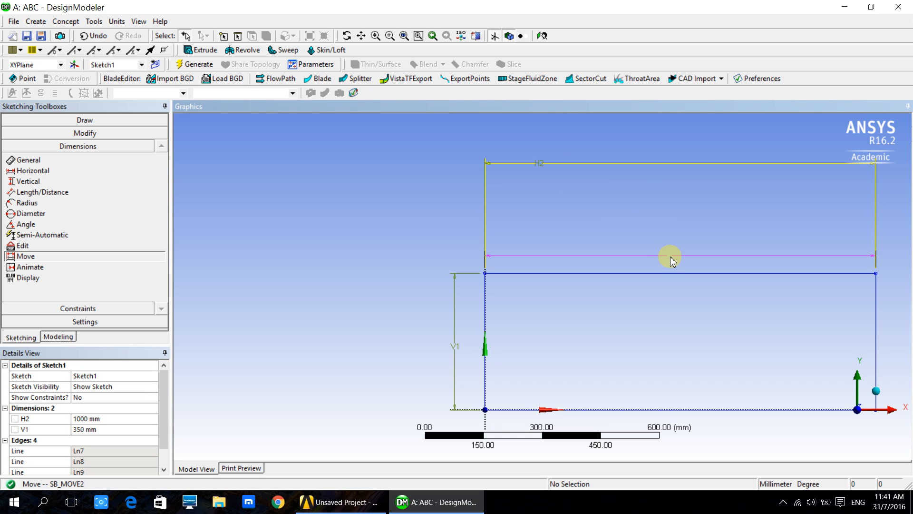
click(677, 255)
- Draw a circle about 84 mm in diameter inside the rectangle, centred about 380 mm from the Y axis
click(544, 35)
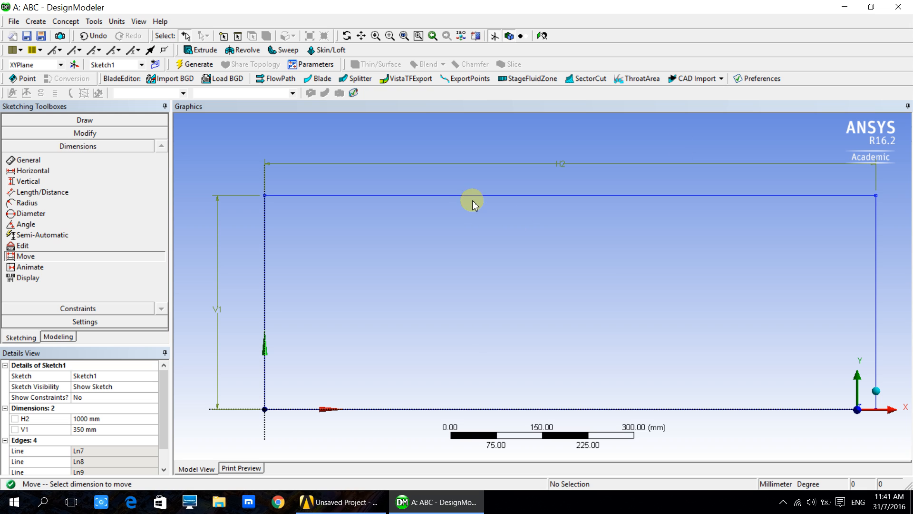
click(85, 121)
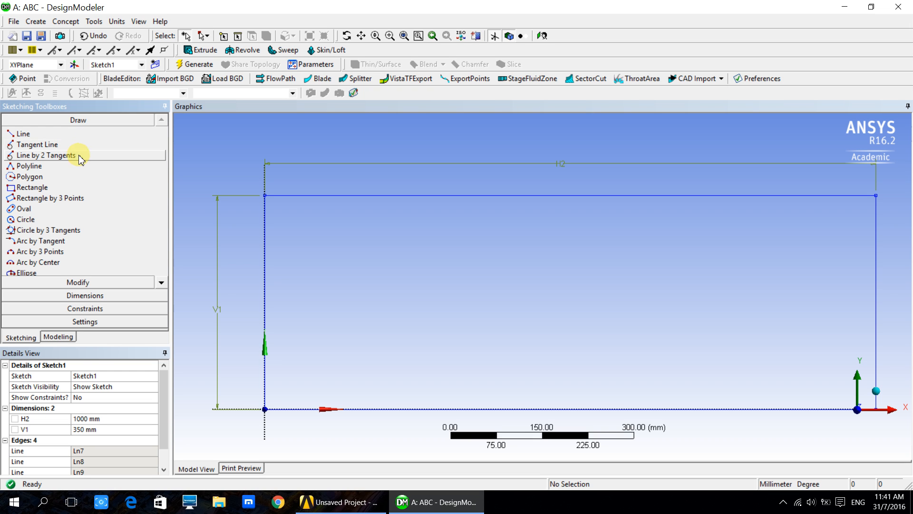
click(23, 220)
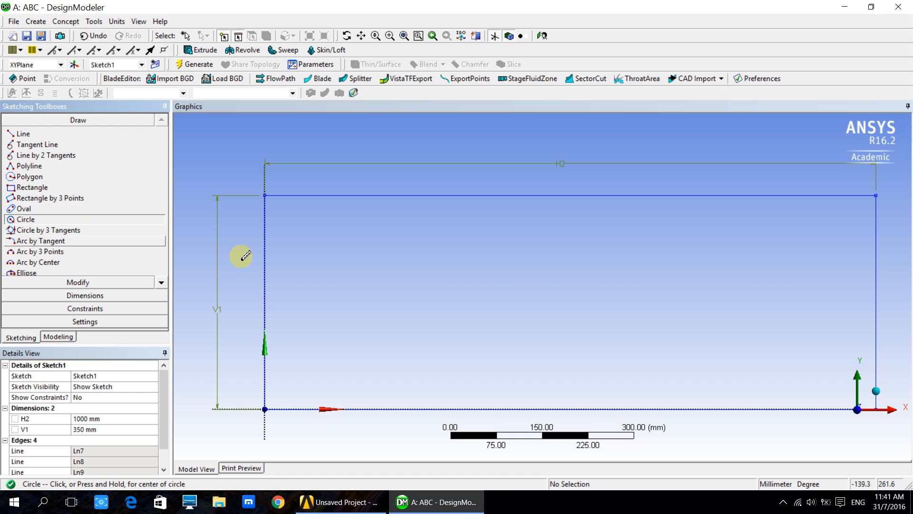
click(497, 291)
click(518, 305)
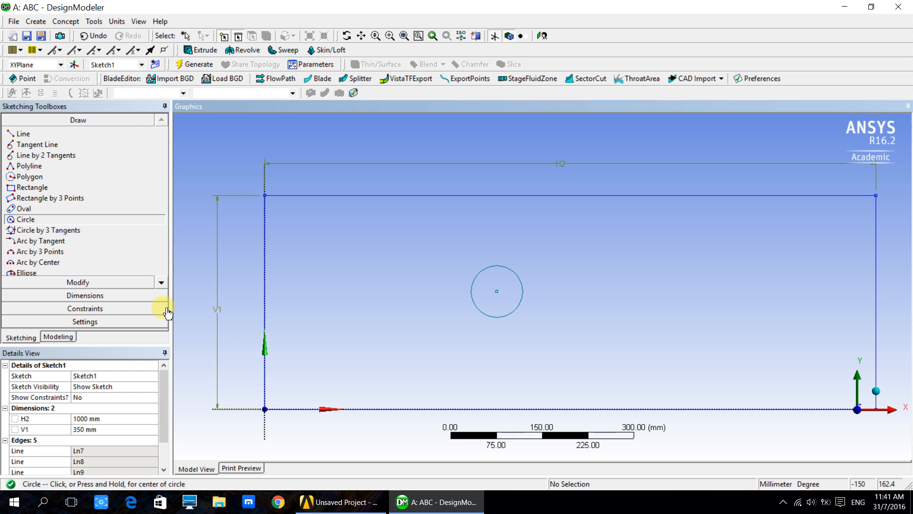
- Add a Horizontal dimension from the rectangle's left edge to the circle's centre and set it to 350 mm
click(143, 295)
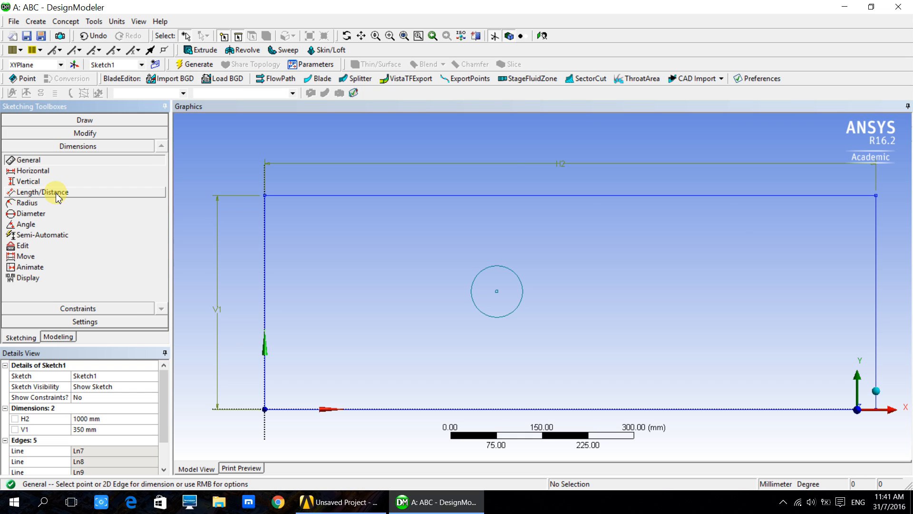
click(50, 171)
click(51, 173)
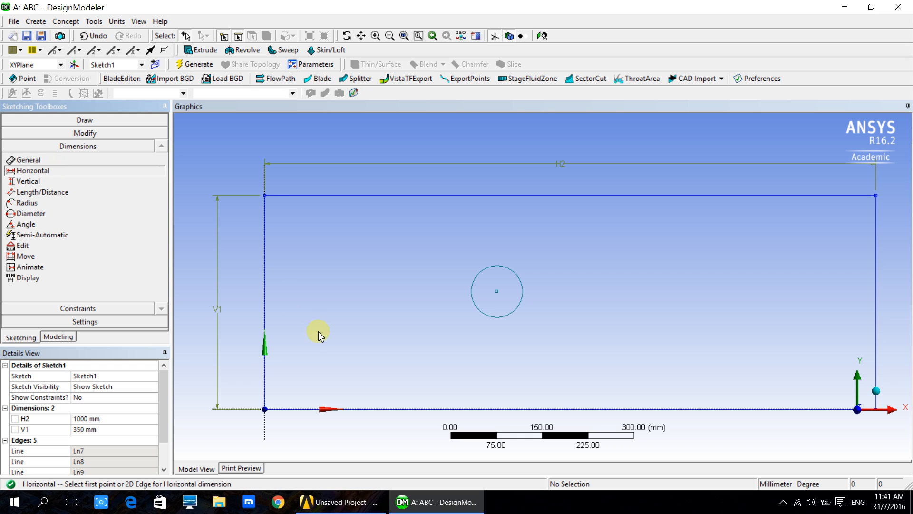
click(265, 320)
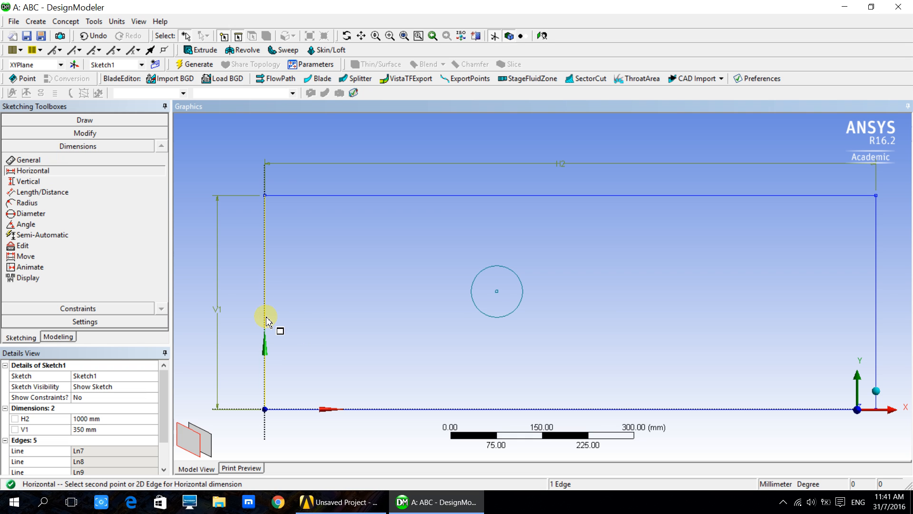
click(497, 291)
click(368, 181)
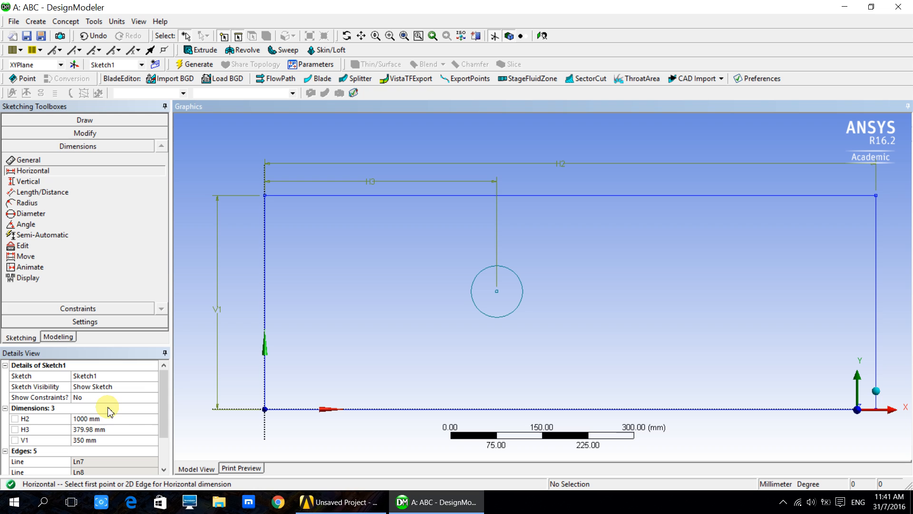
click(114, 429)
text(350)
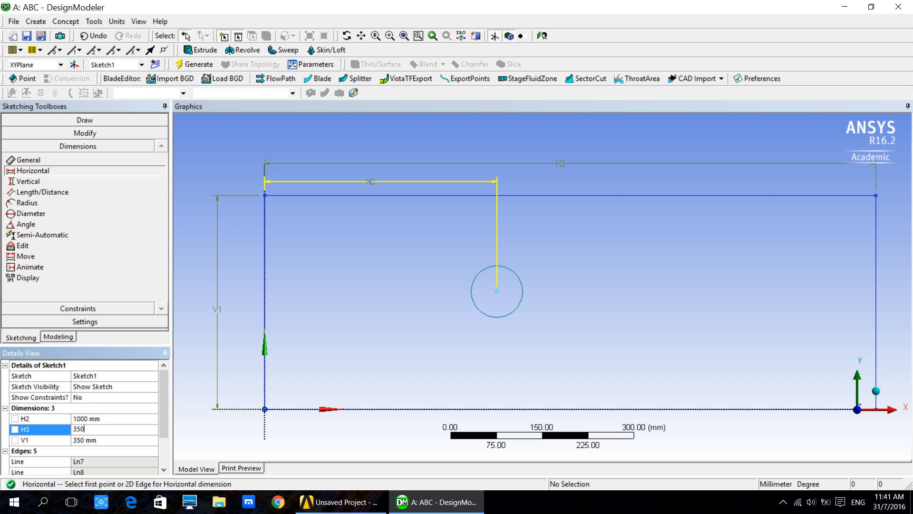
key(Return)
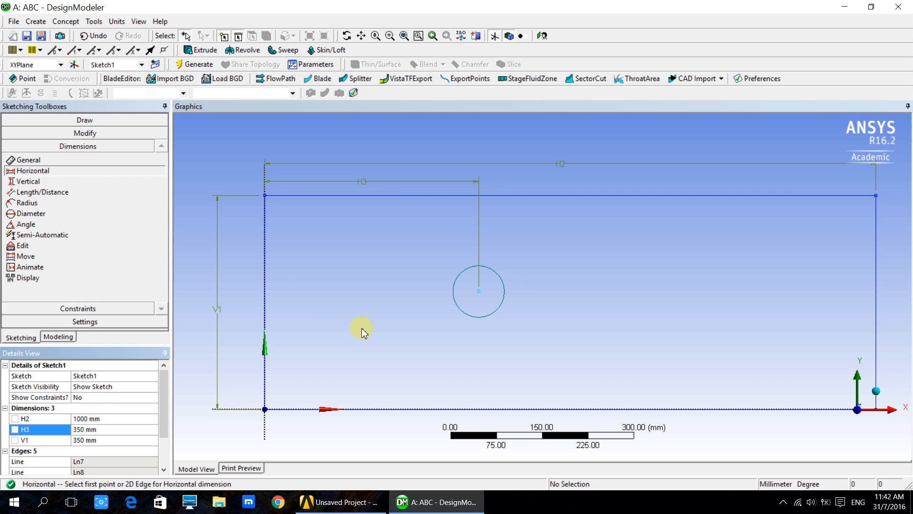
- Add a Vertical dimension from the rectangle's bottom edge to the circle's centre and set it to 150 mm
click(25, 183)
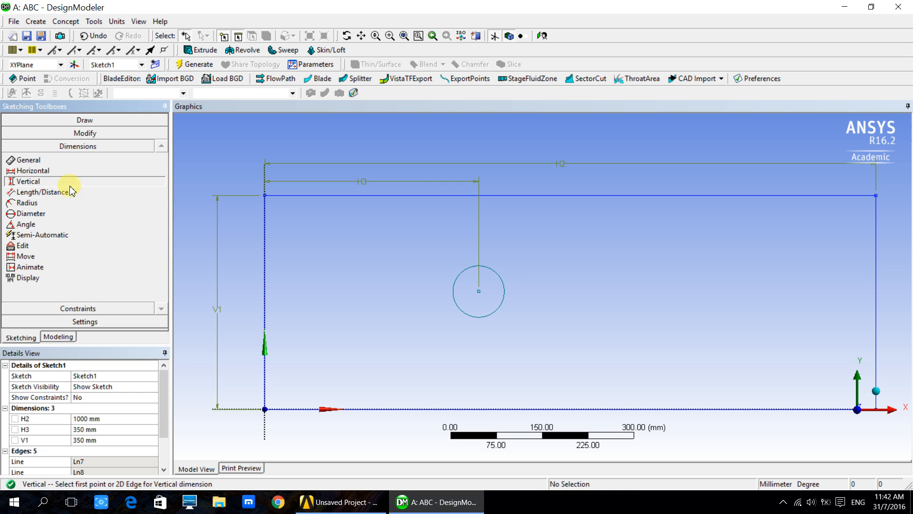
click(479, 294)
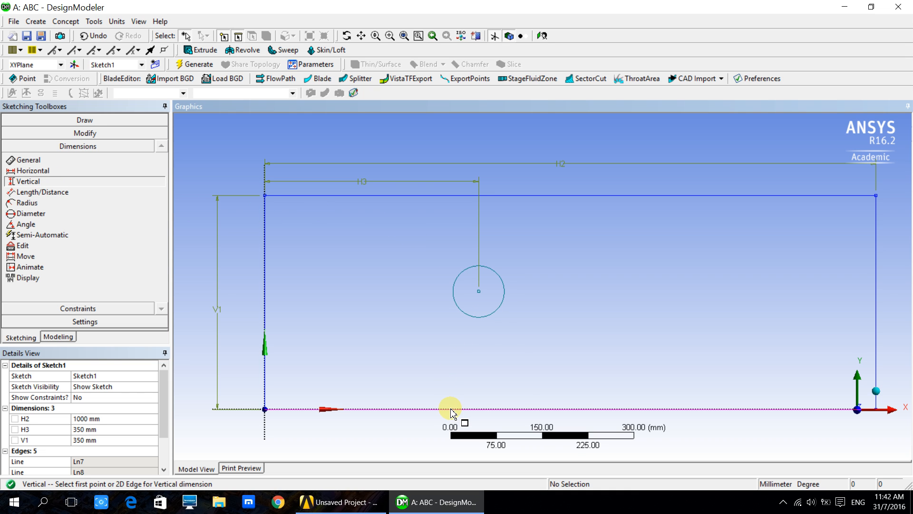
click(452, 409)
click(480, 292)
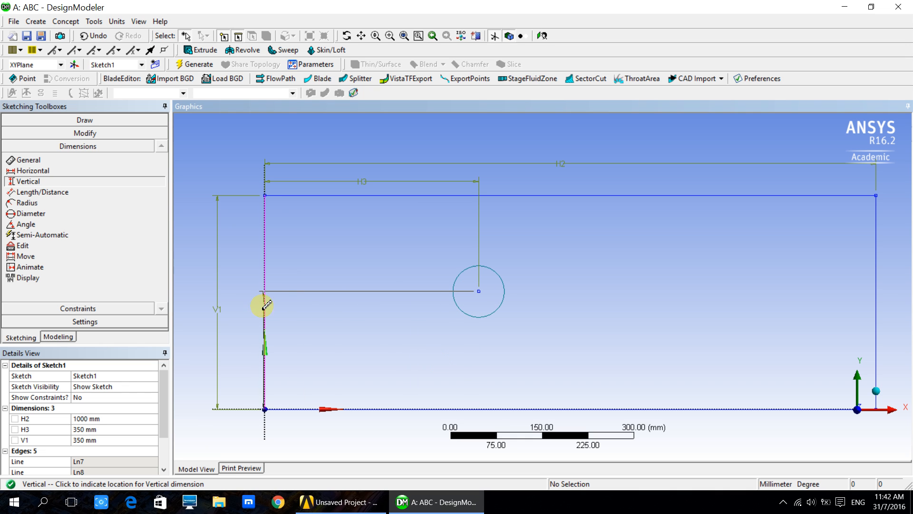
click(244, 309)
click(120, 451)
text(15)
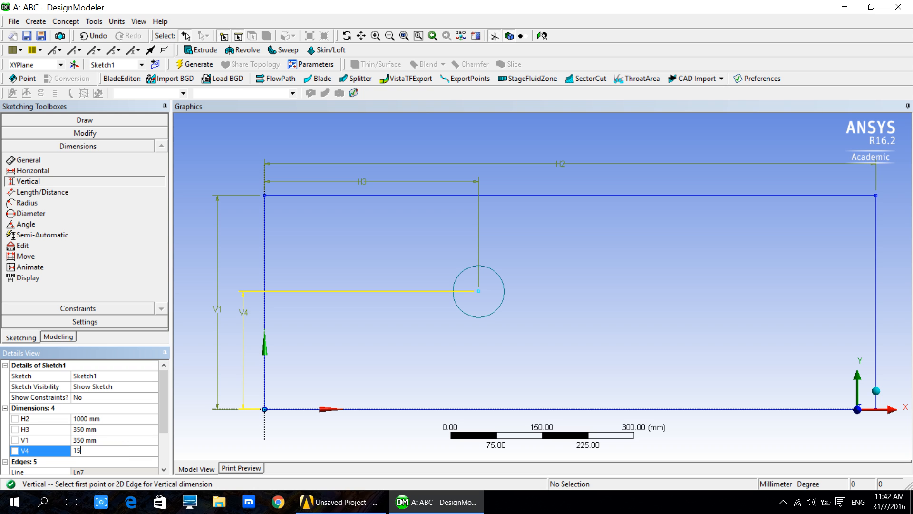
text(0)
key(Return)
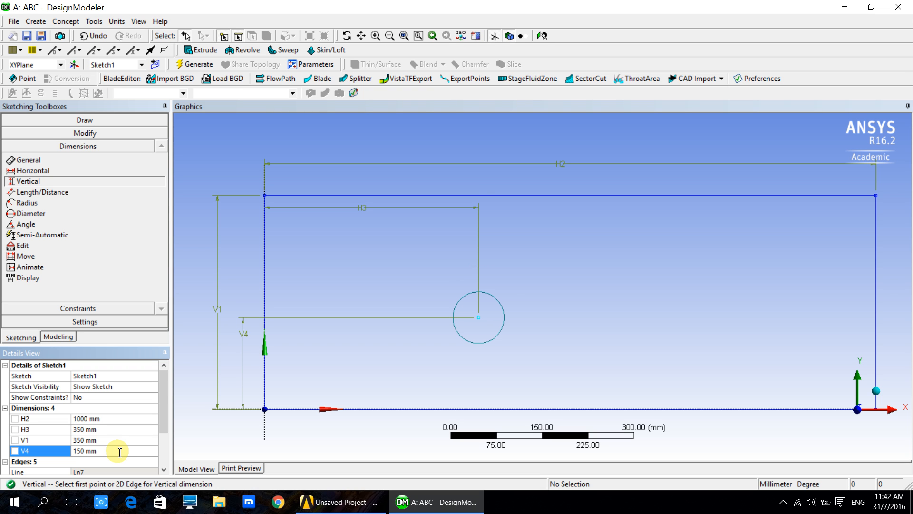
- Set the rectangle's height dimension V1 to 300 mm
click(86, 442)
click(97, 438)
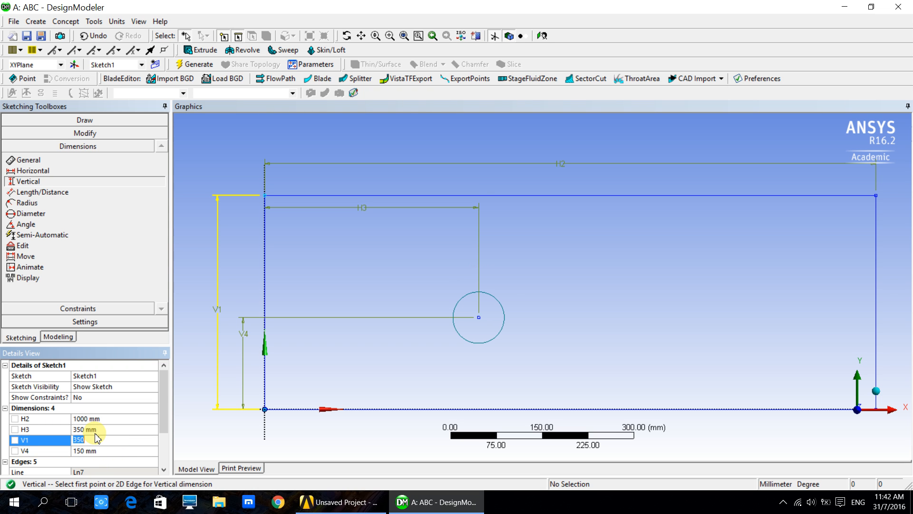
text(30)
key(Return)
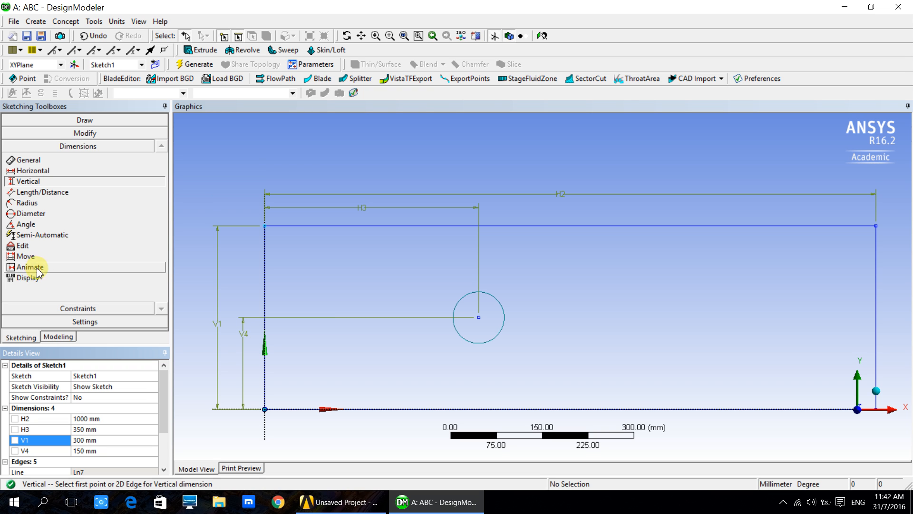
- Add a Diameter dimension to the circle and set it to 100 mm
click(32, 213)
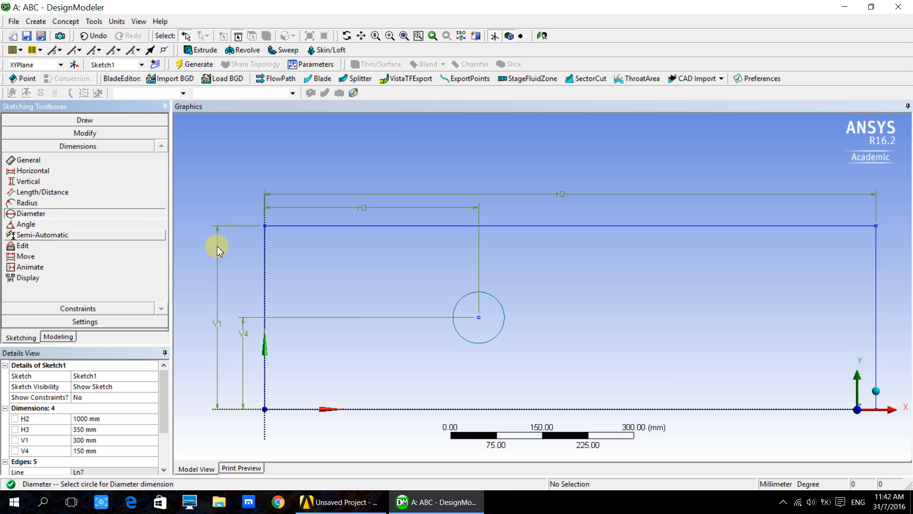
click(496, 329)
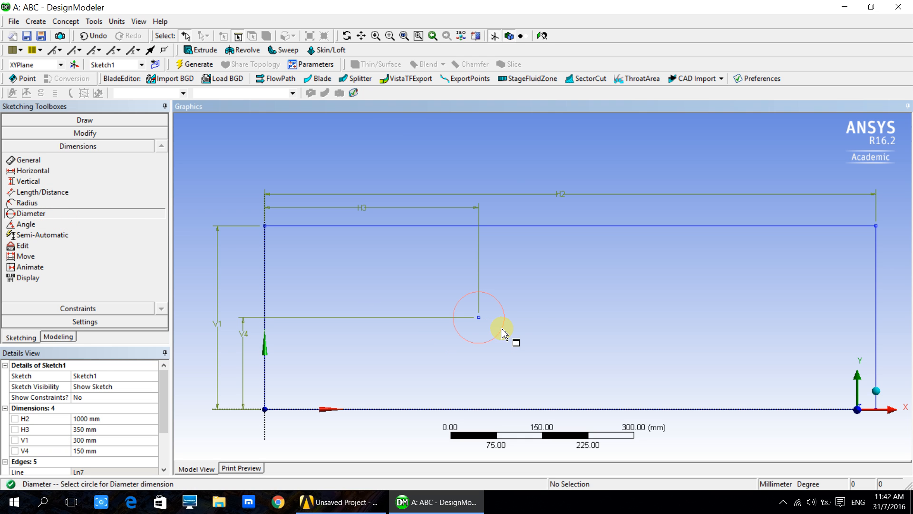
click(536, 332)
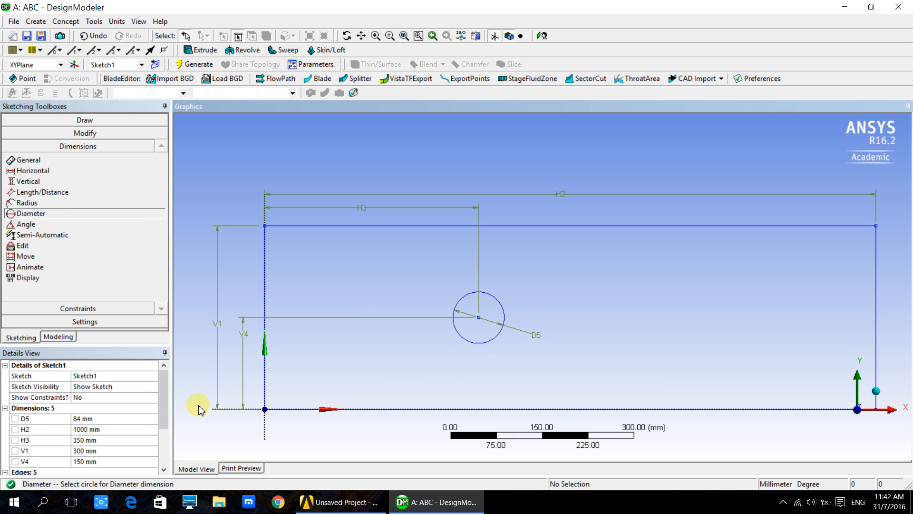
click(102, 419)
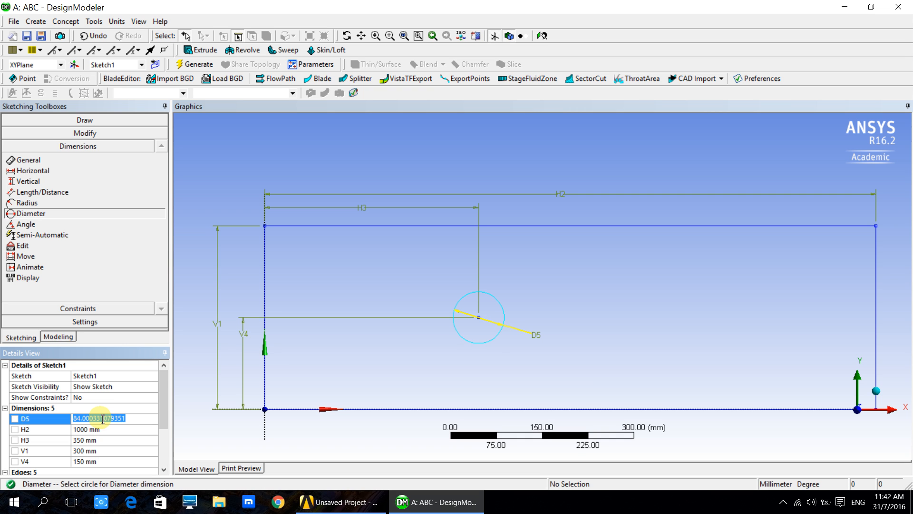
text(10)
key(Return)
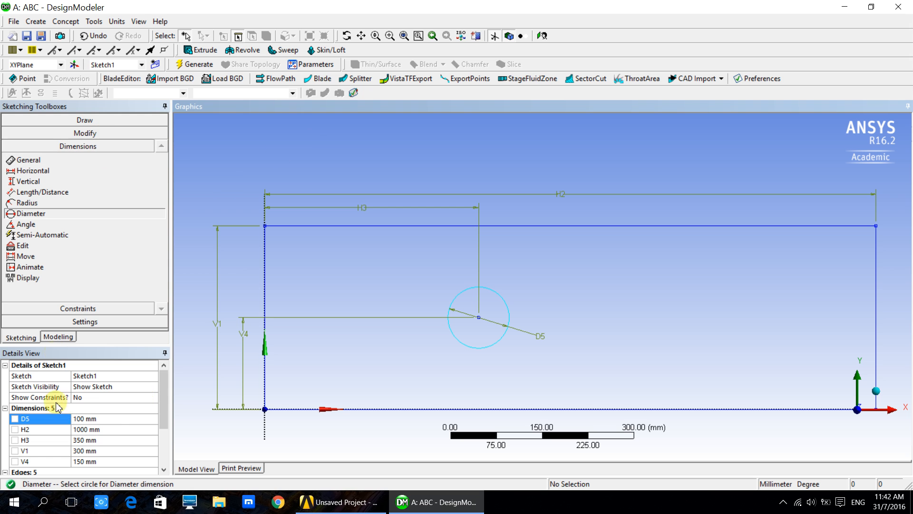
- Start a Surfaces From Sketches feature for the rectangle-and-circle sketch
click(57, 337)
click(20, 336)
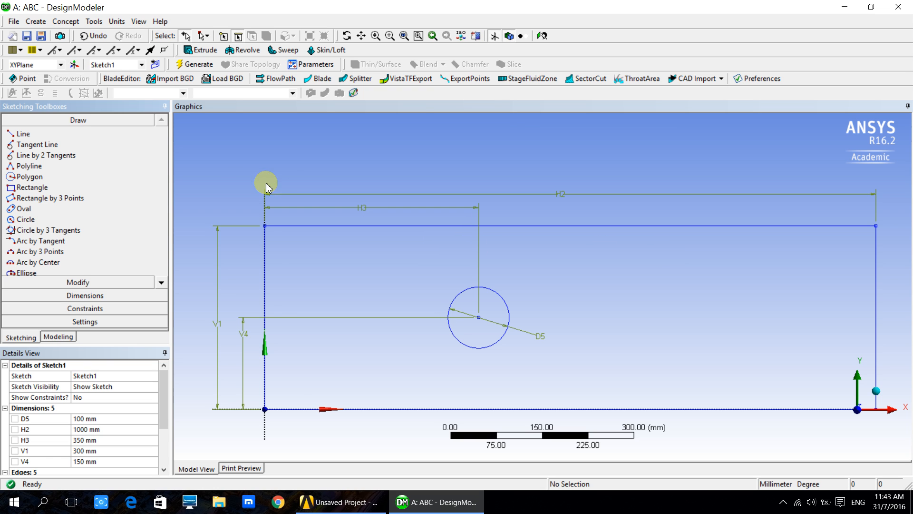
click(61, 28)
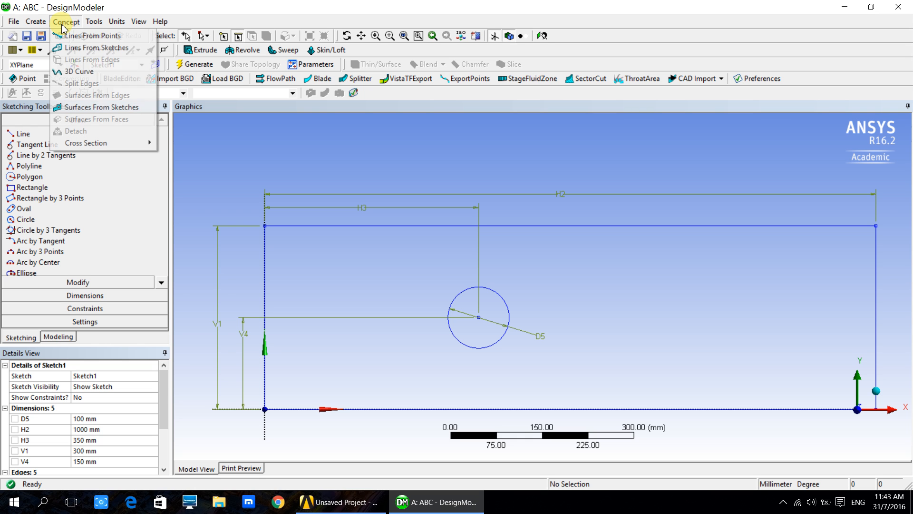
click(94, 107)
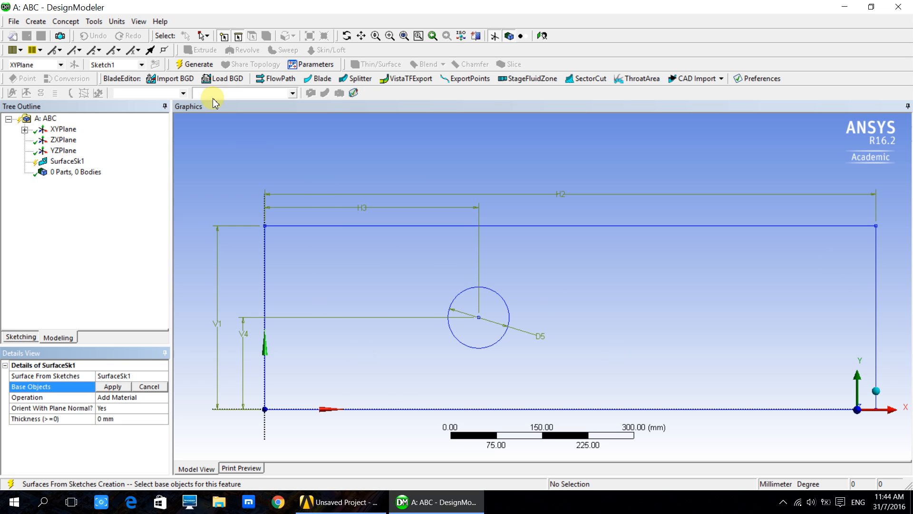
click(269, 240)
ctrl+click(299, 240)
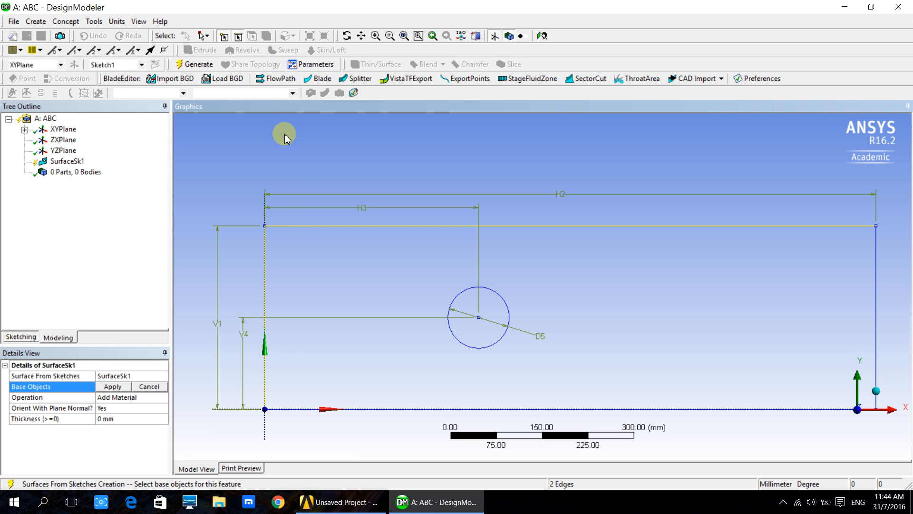
click(205, 36)
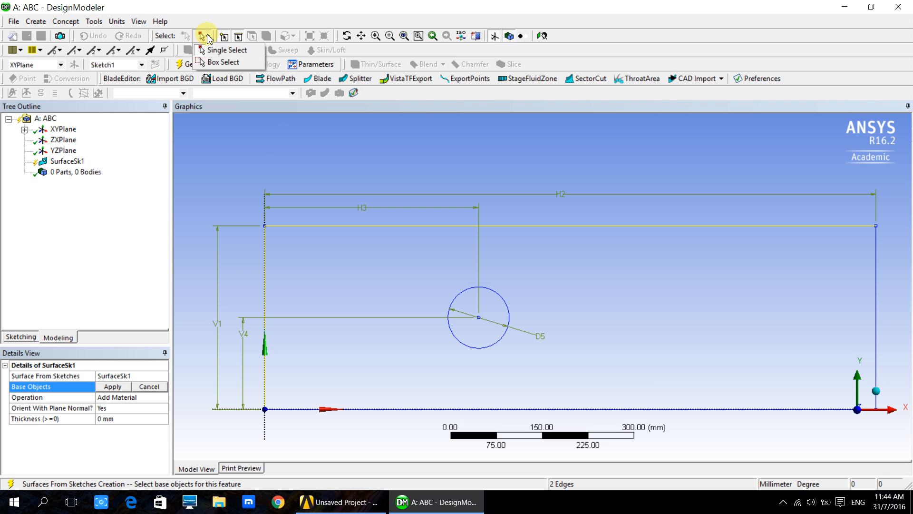
click(226, 62)
drag(222, 173, 900, 433)
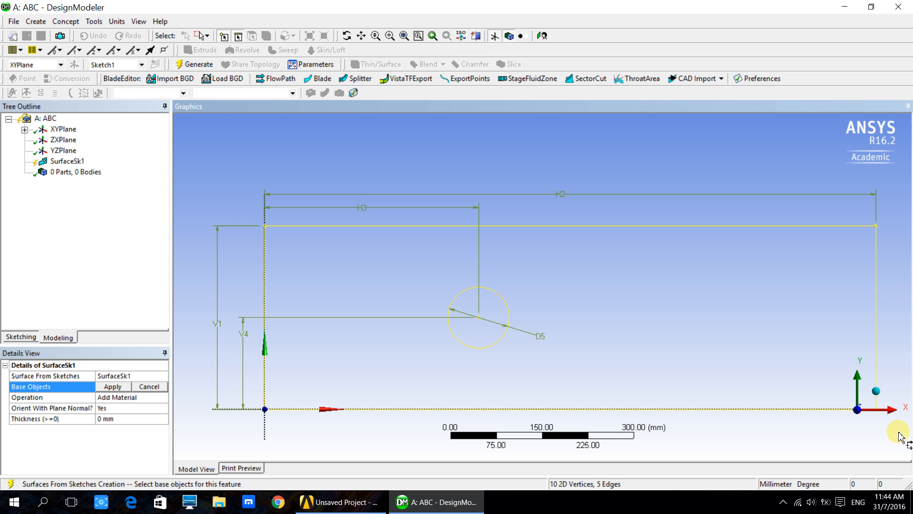
click(309, 147)
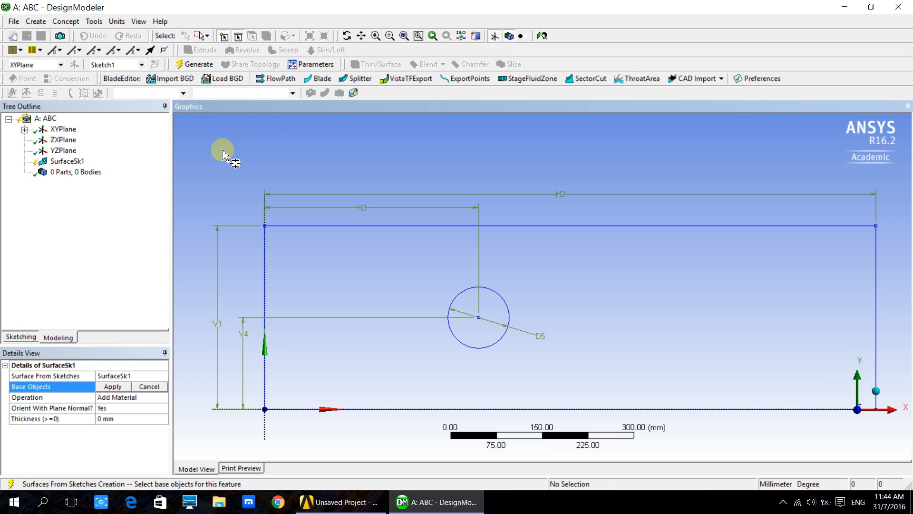
- Generate the surface with Sketch1 under XYPlane as its base object, and close DesignModeler
click(25, 130)
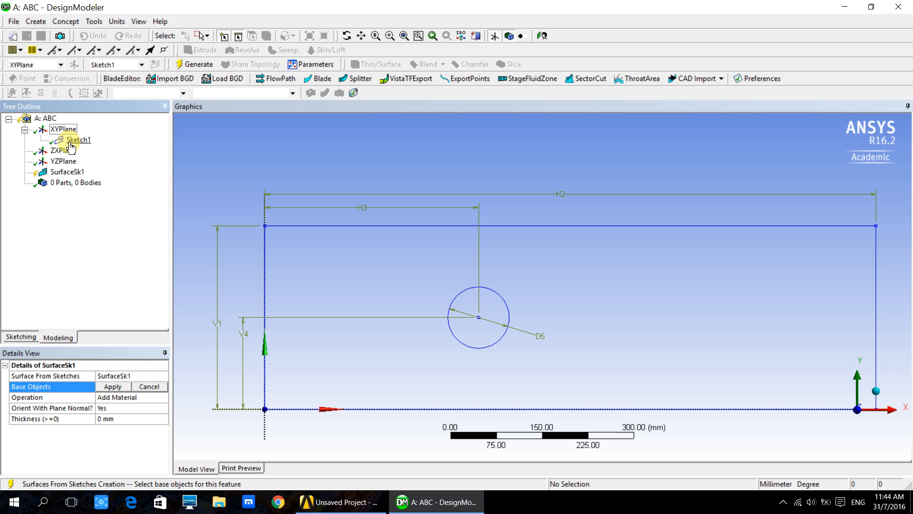
click(77, 143)
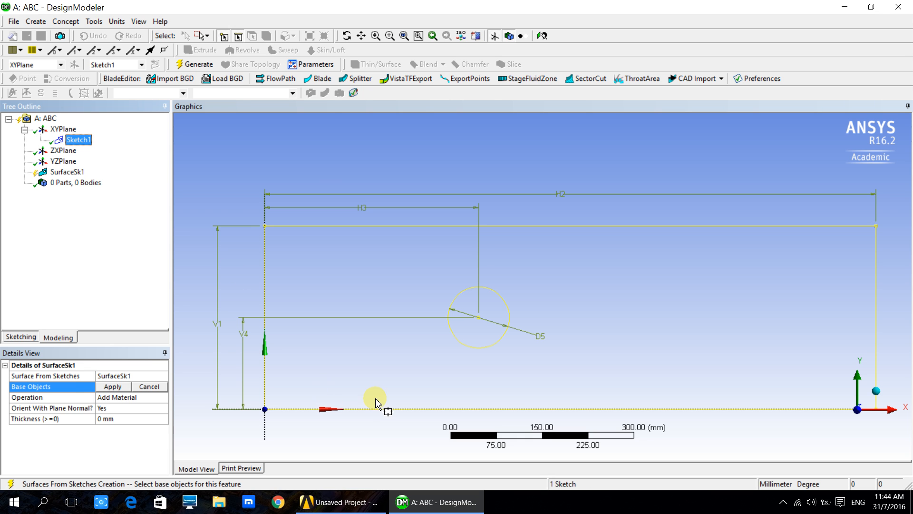
click(114, 388)
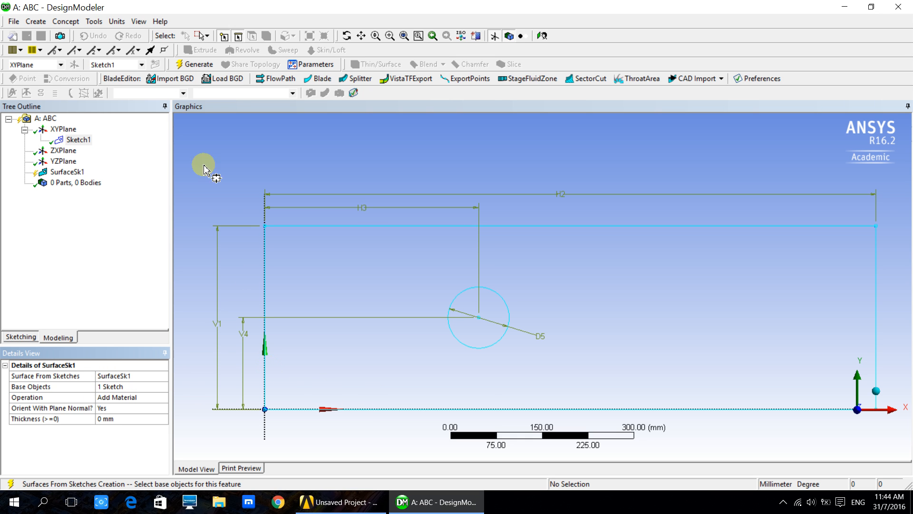
click(200, 65)
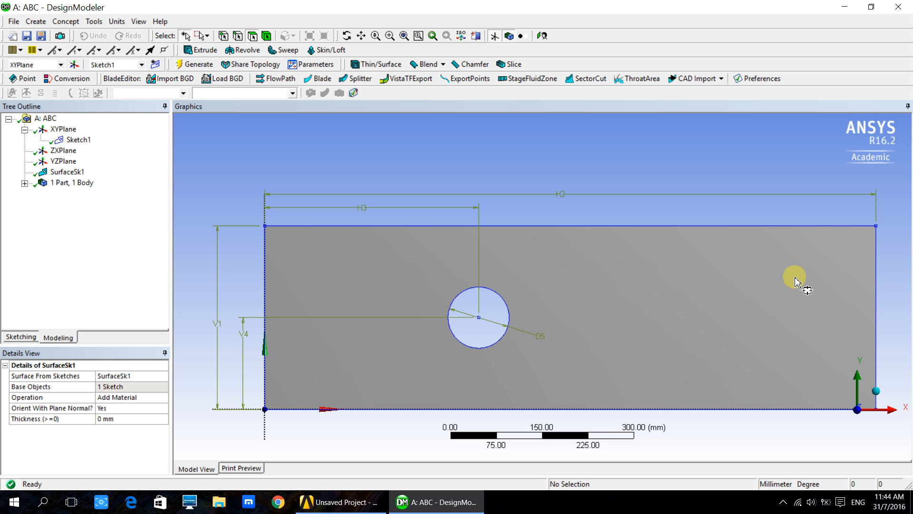
click(898, 7)
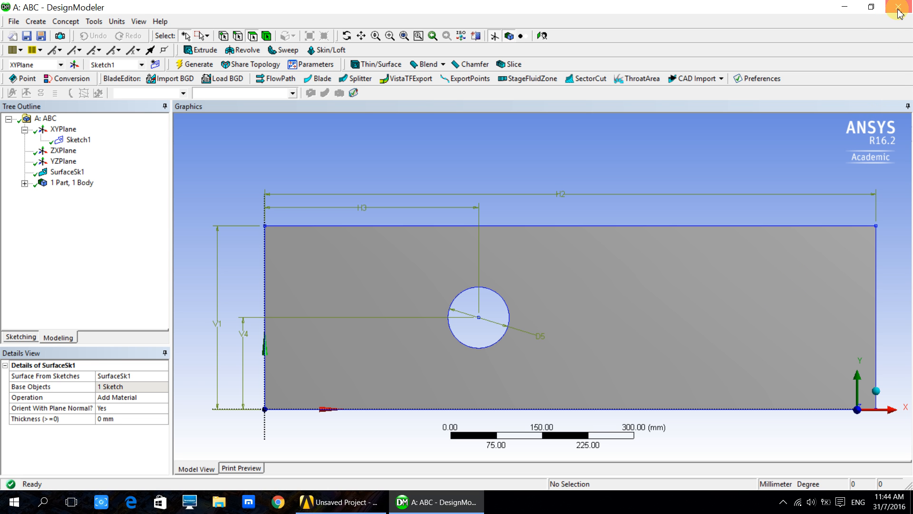